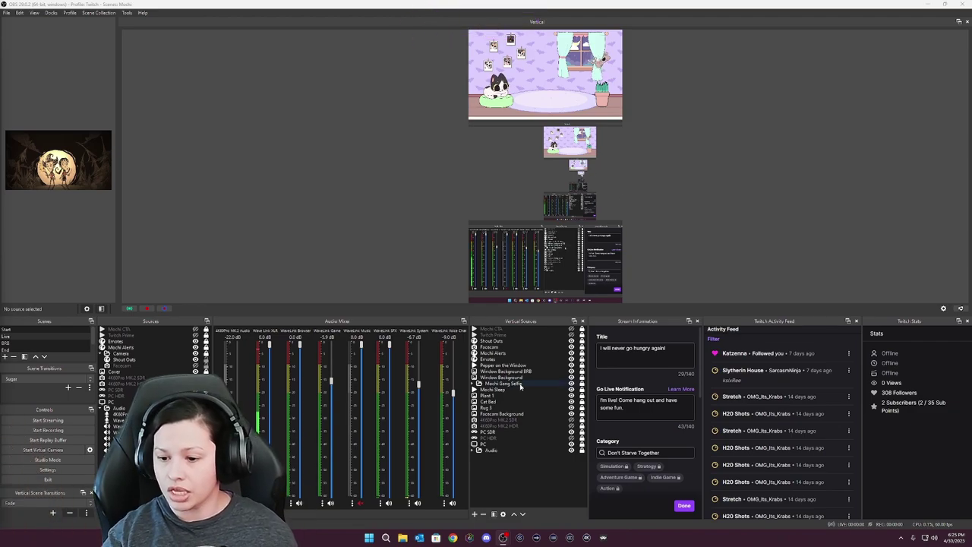
- Show and then hide the Mochi CTA and Twitch Prime call-outs in Vertical Sources
click(572, 329)
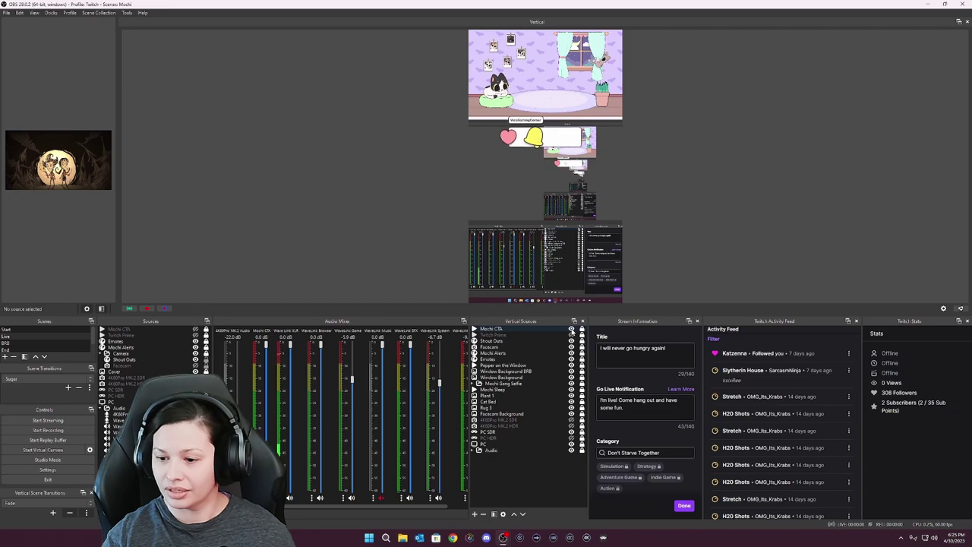
click(571, 329)
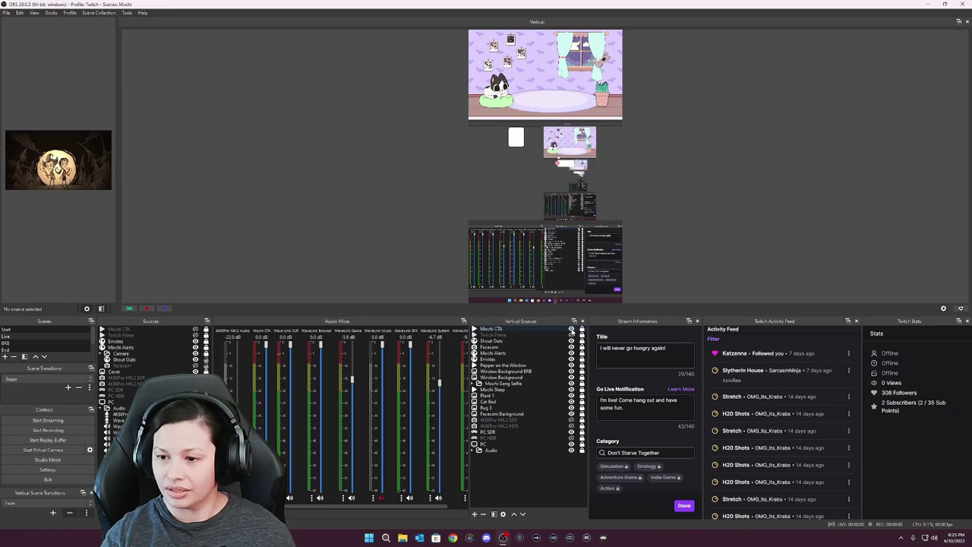
click(571, 335)
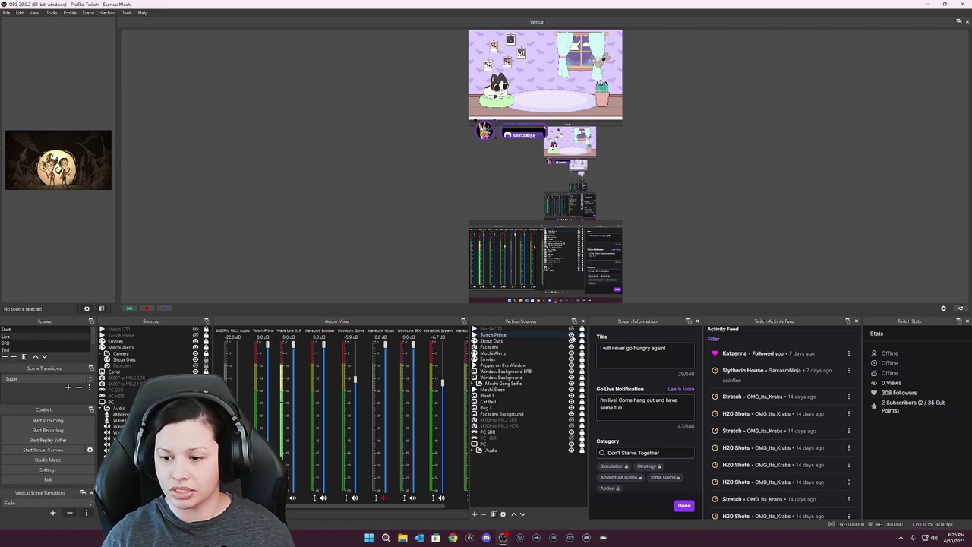
click(571, 335)
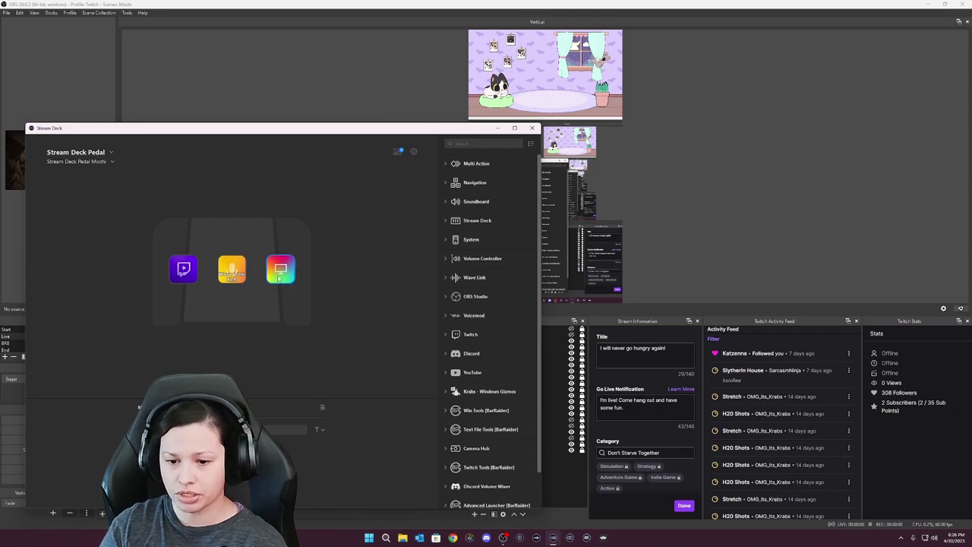
- Open the third pedal key's Multi Action, inspect its first Source Visibility step, and return to OBS
click(289, 297)
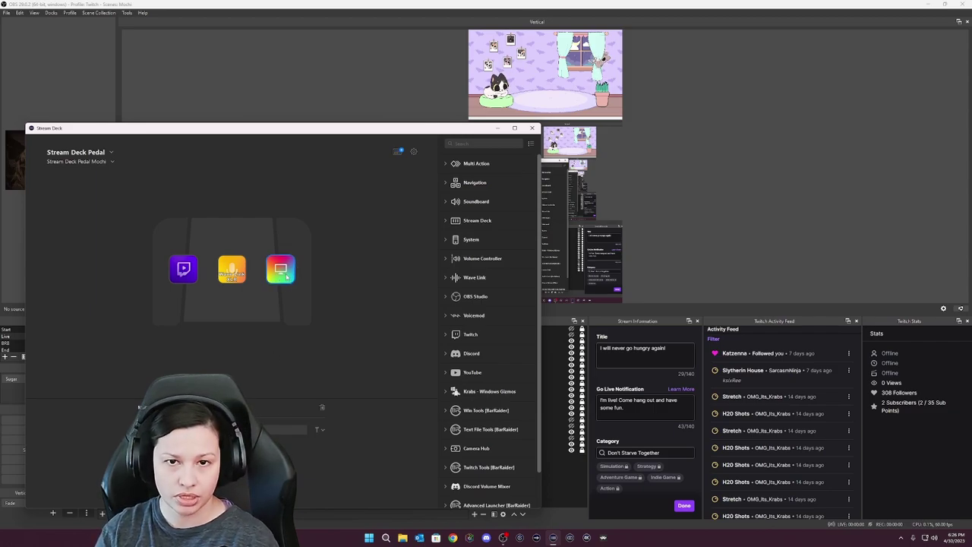
double_click(289, 297)
click(126, 175)
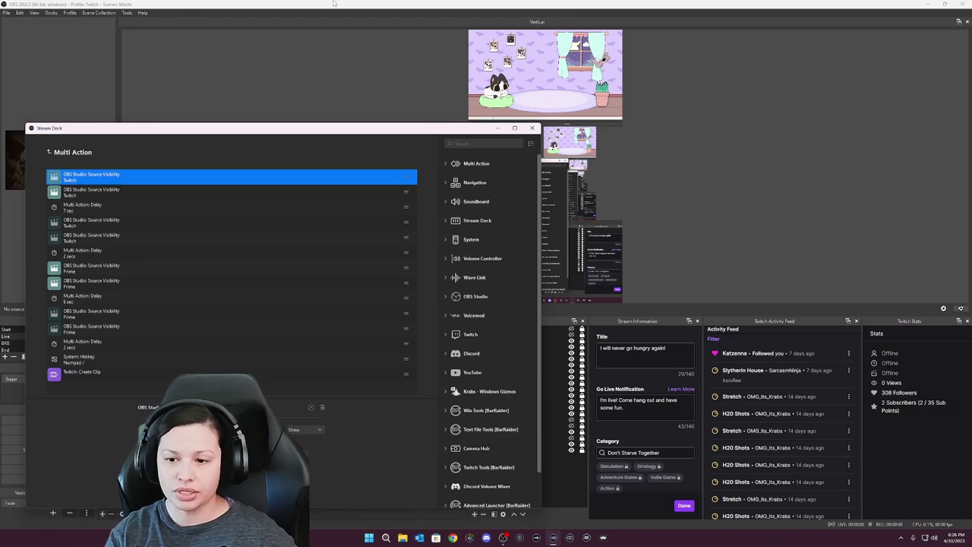
click(663, 284)
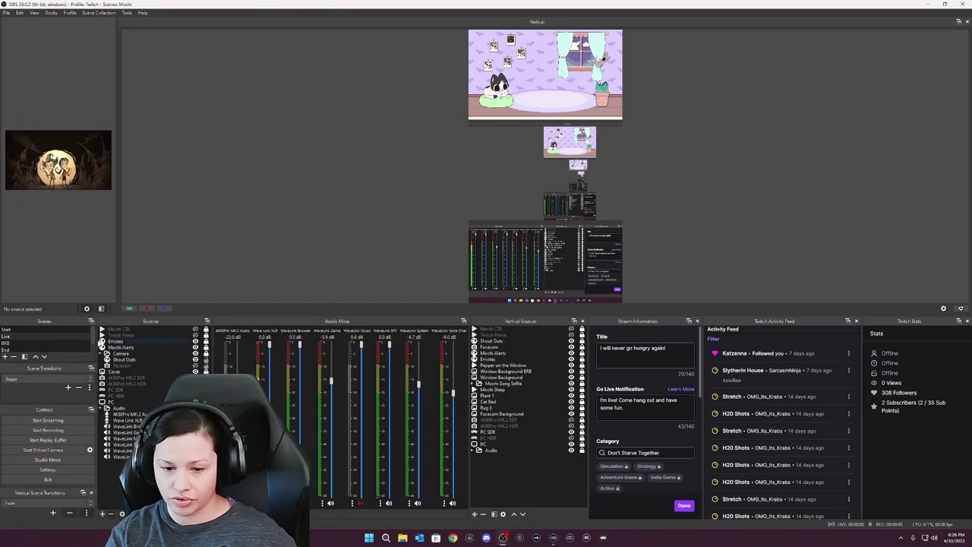
- Select the Camera source and collapse the main scene's Audio group
click(115, 354)
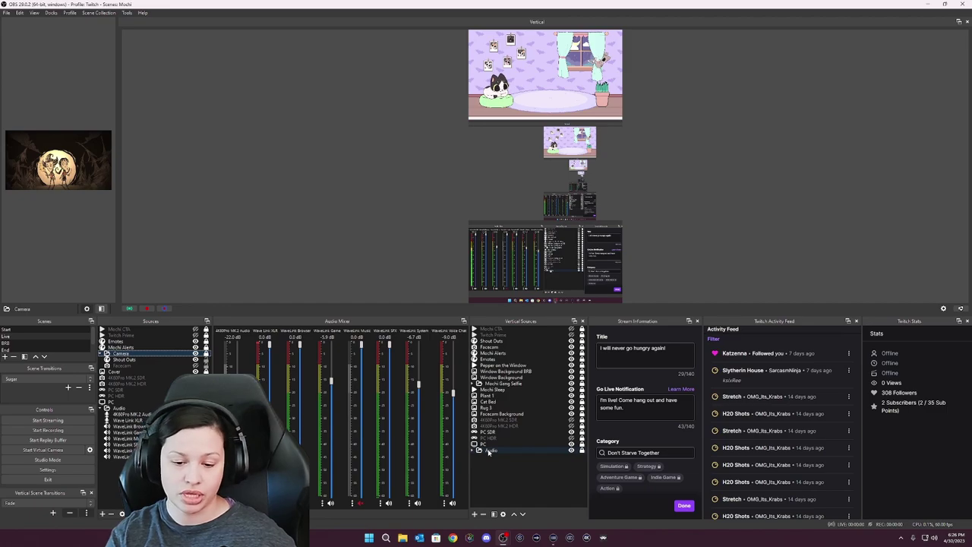
click(101, 409)
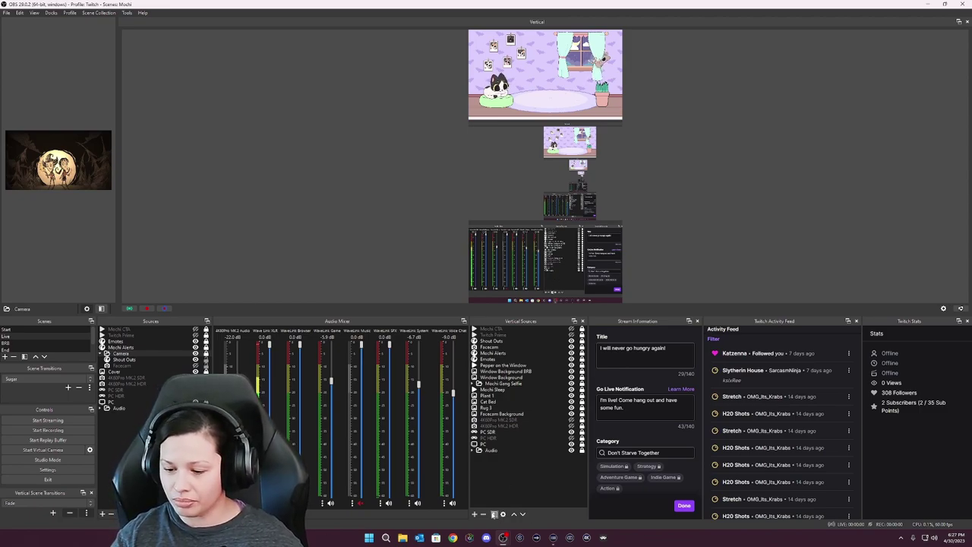
- Add the existing Camera group to the Vertical canvas, then remove it again after confirming
click(475, 515)
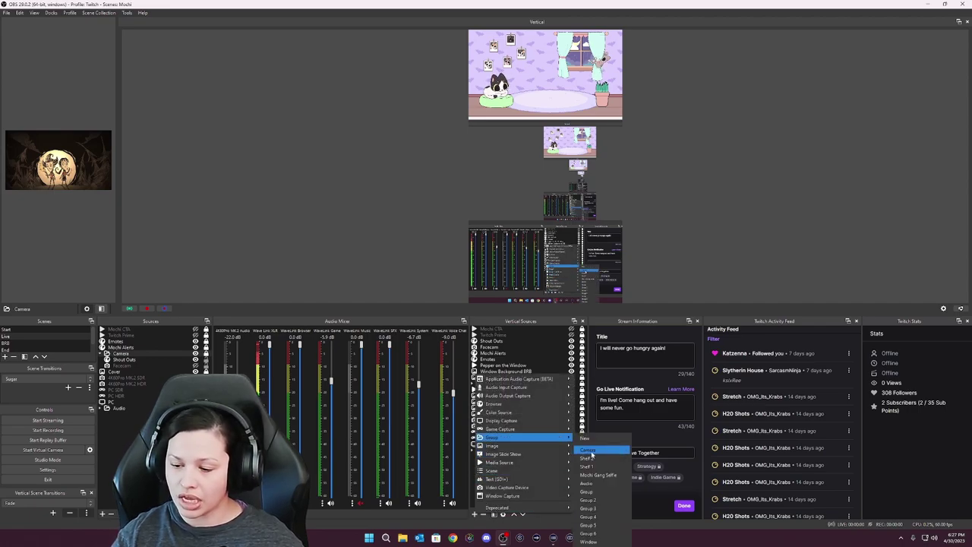
click(592, 454)
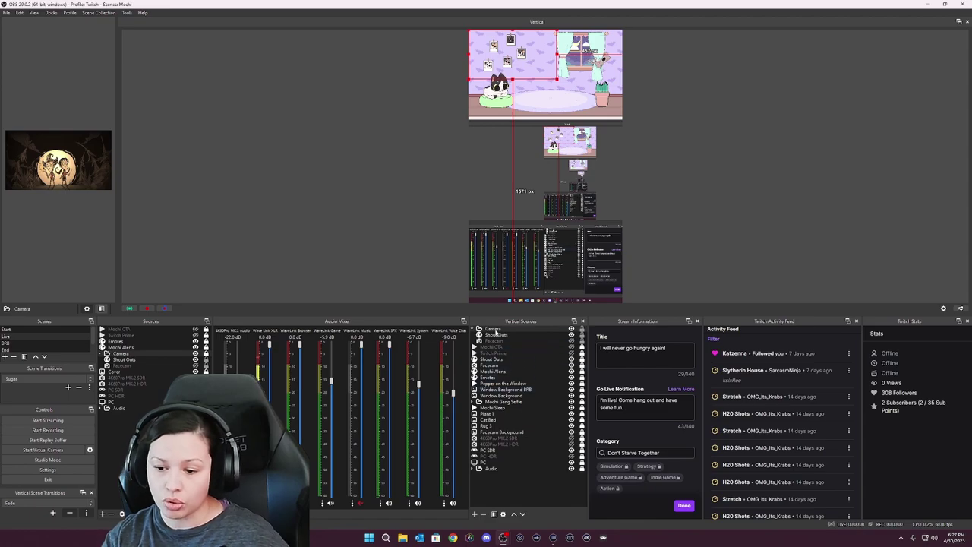
click(495, 332)
click(484, 515)
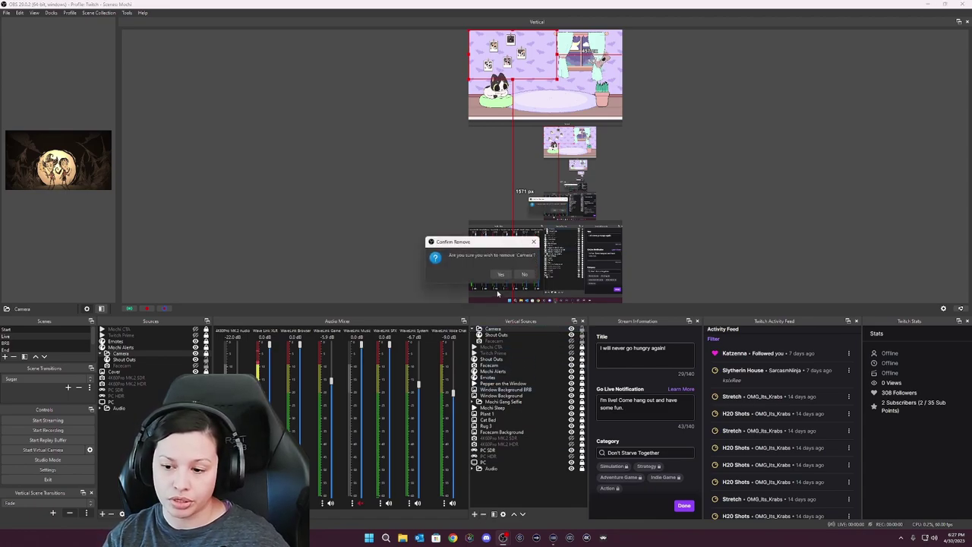
click(500, 275)
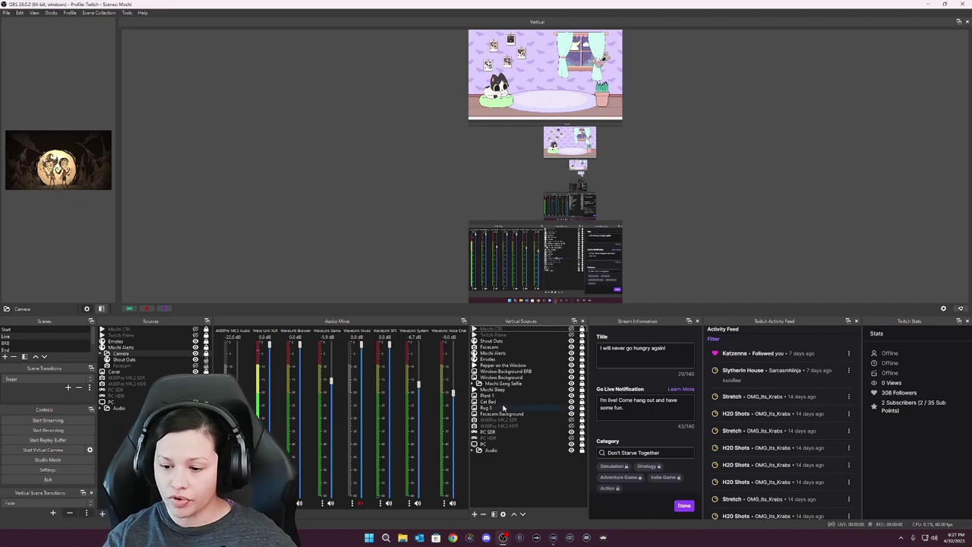
- Move the Pictures source in the Mochi Gang Selfie group slightly right and down
click(490, 384)
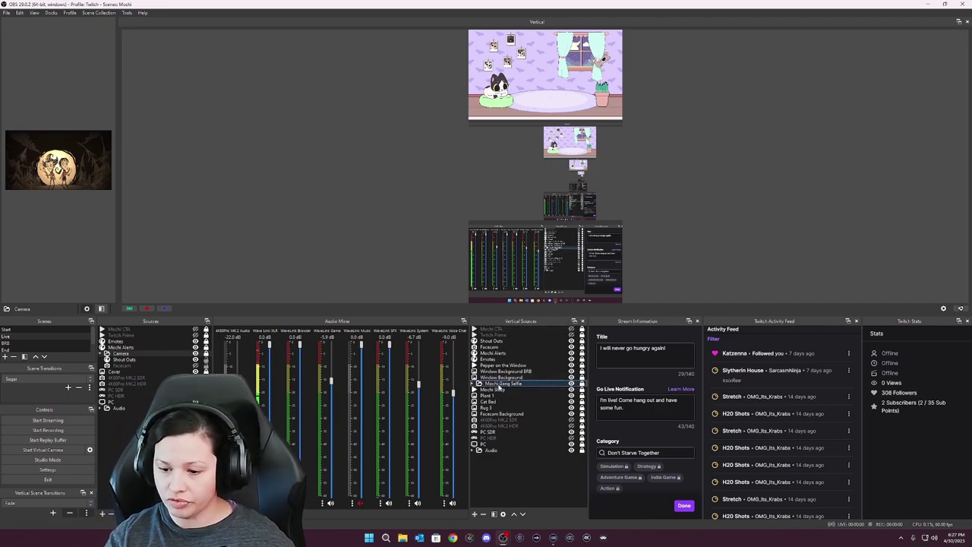
click(475, 385)
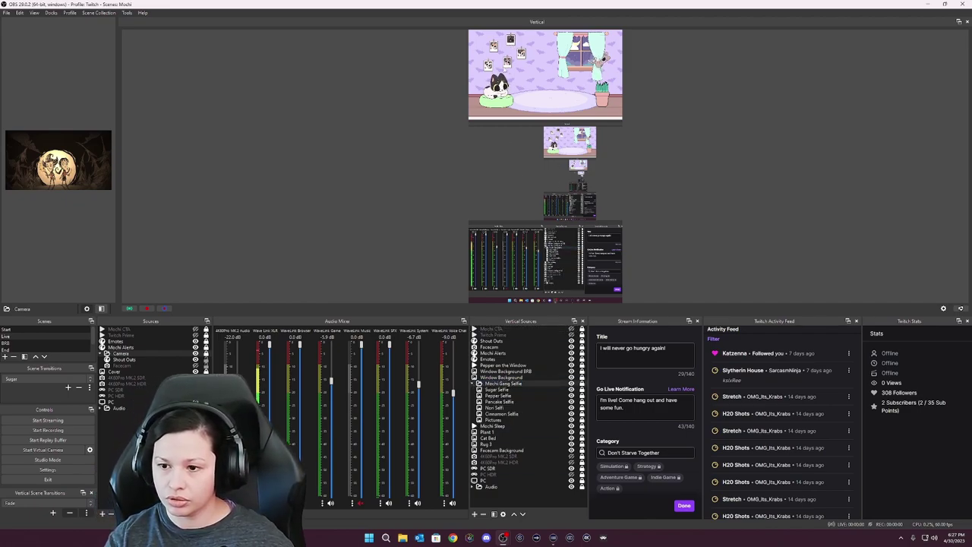
click(528, 354)
mouse_move(502, 57)
mouse_down()
mouse_move(526, 60)
mouse_move(499, 57)
mouse_up()
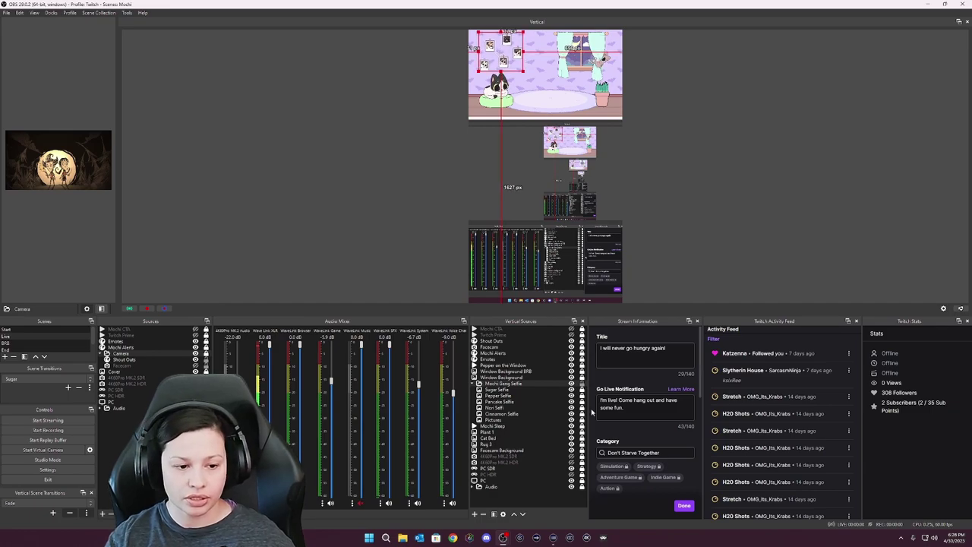
click(584, 385)
click(477, 385)
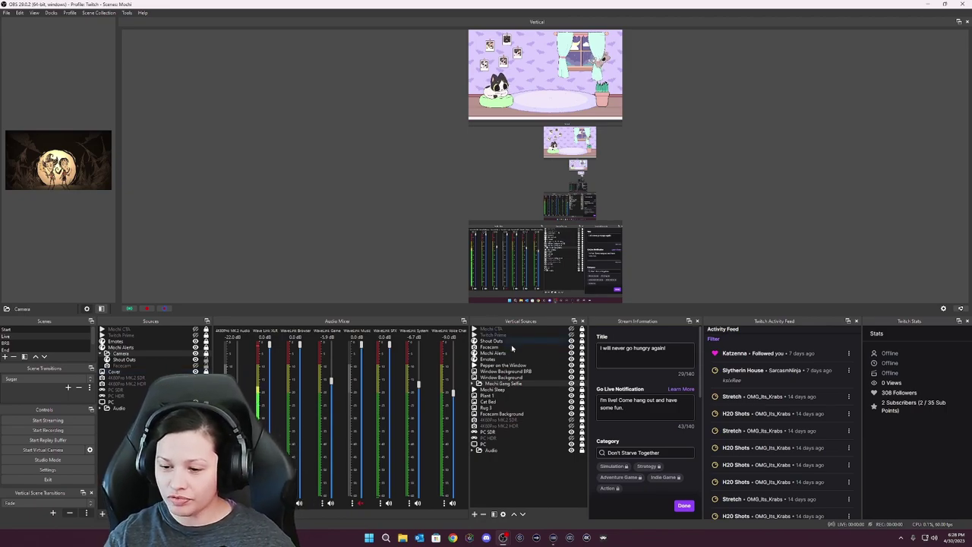
- Widen and re-narrow the main preview, then turn on the Mochi CTA call-out's visibility
drag(526, 326, 518, 347)
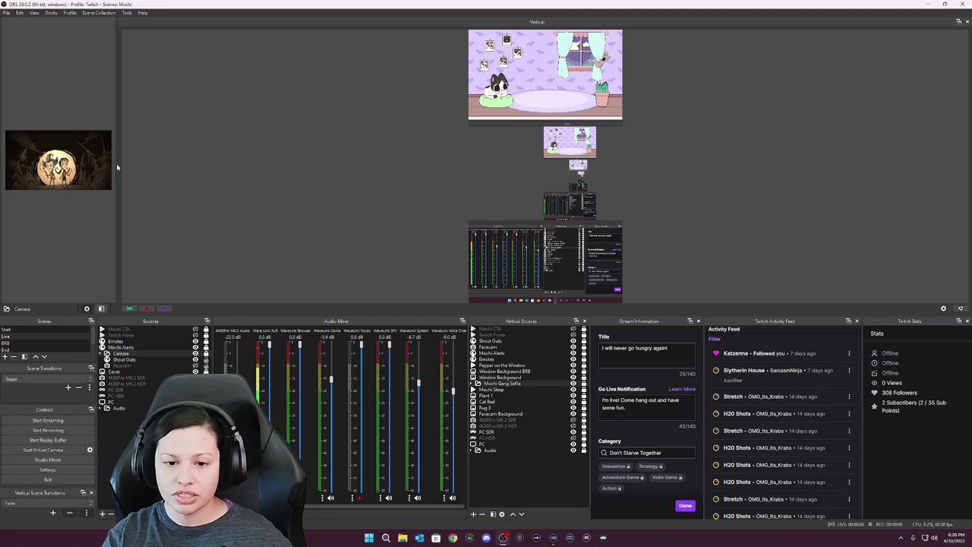
drag(116, 164, 398, 149)
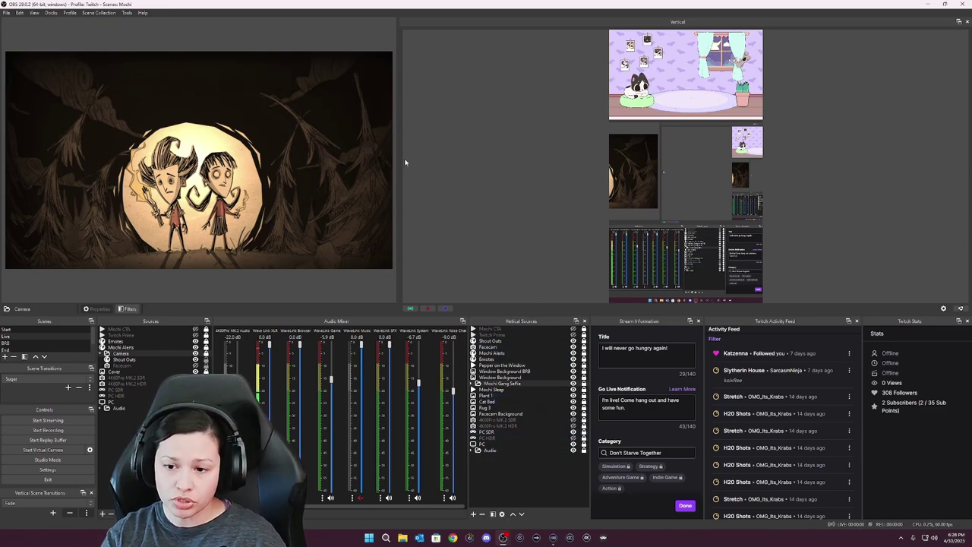
drag(397, 158, 117, 158)
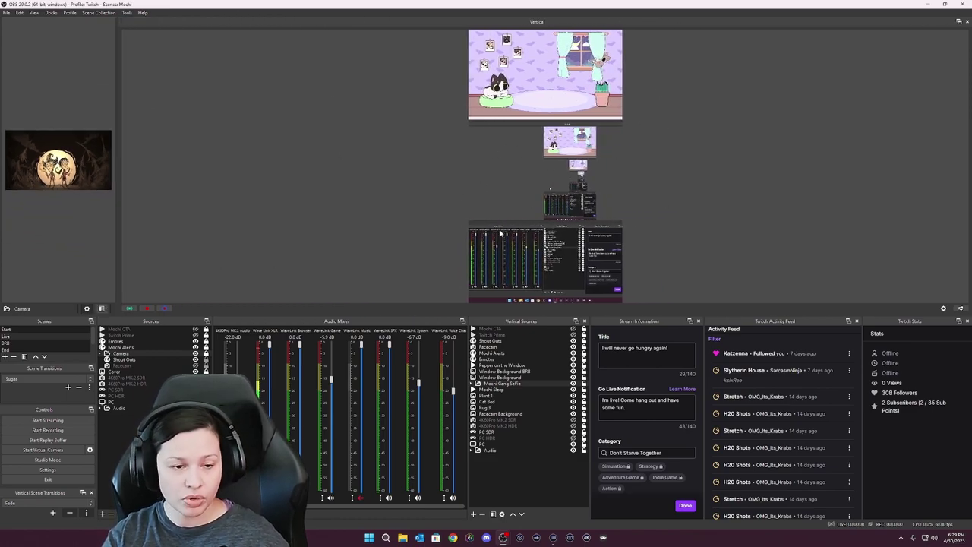
click(574, 330)
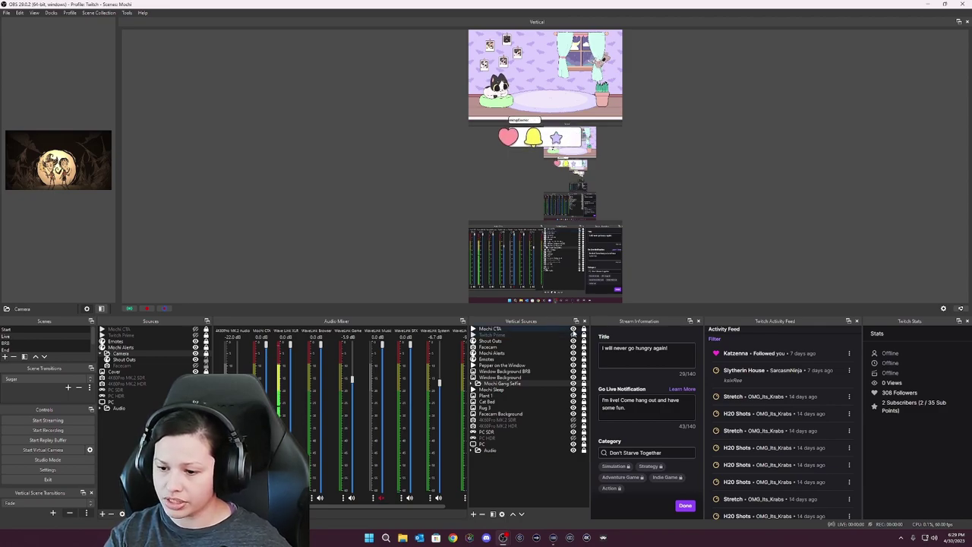
- Hide Mochi CTA, then show and hide the Twitch Prime subscribe banner
click(572, 329)
click(573, 335)
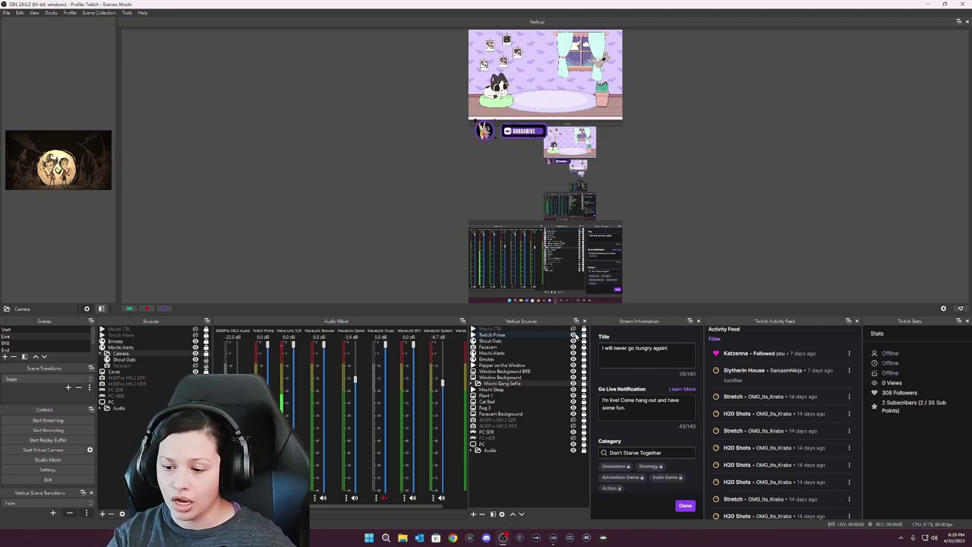
click(572, 335)
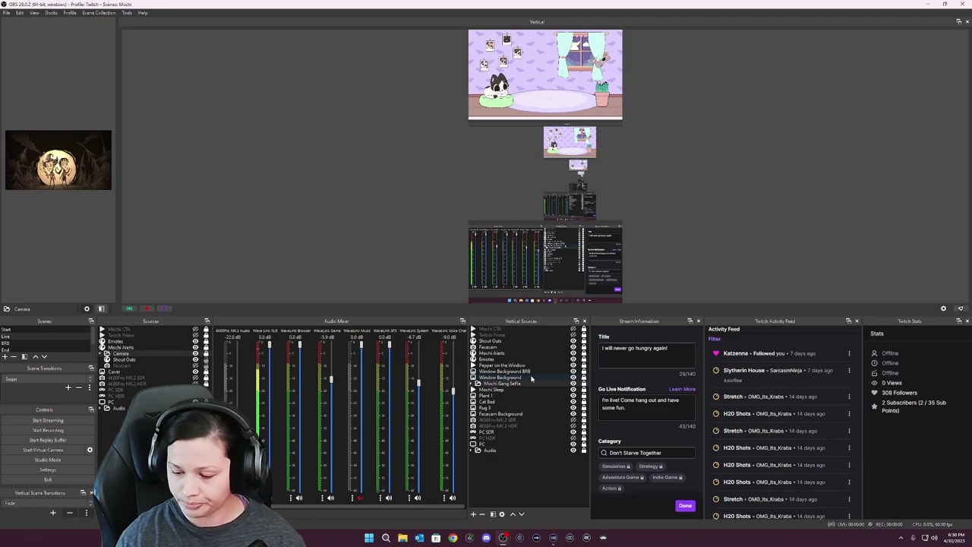
- In the Multi Action list, delete the unwanted Switch Profile step
click(554, 541)
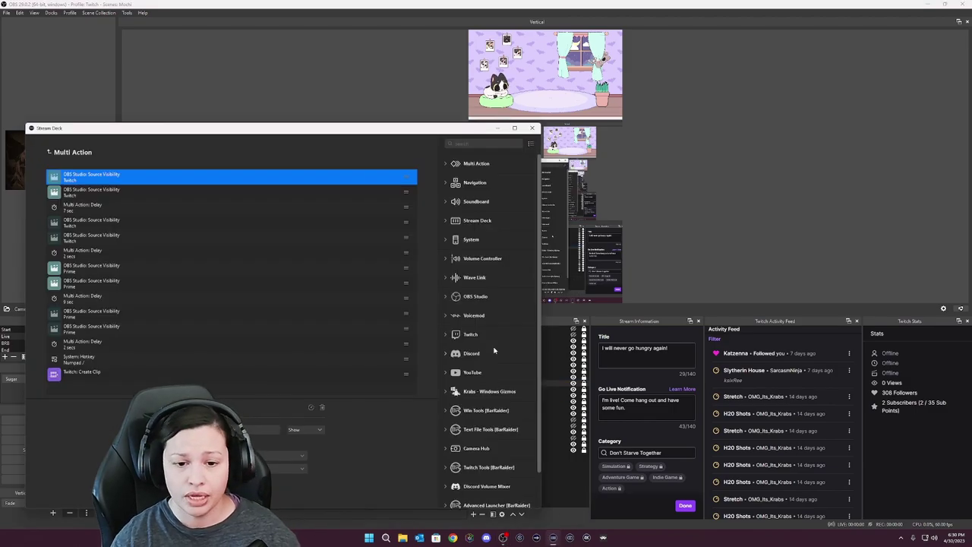
click(113, 195)
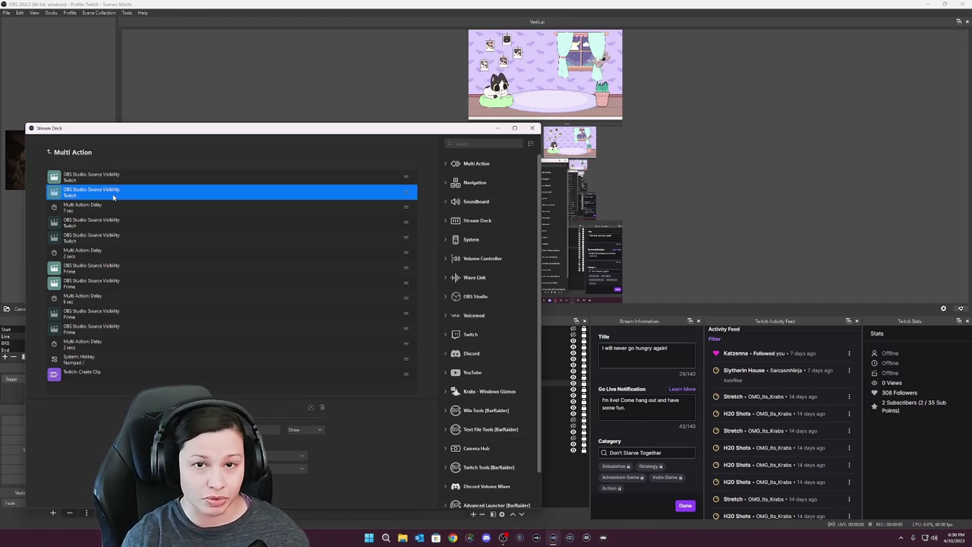
click(110, 178)
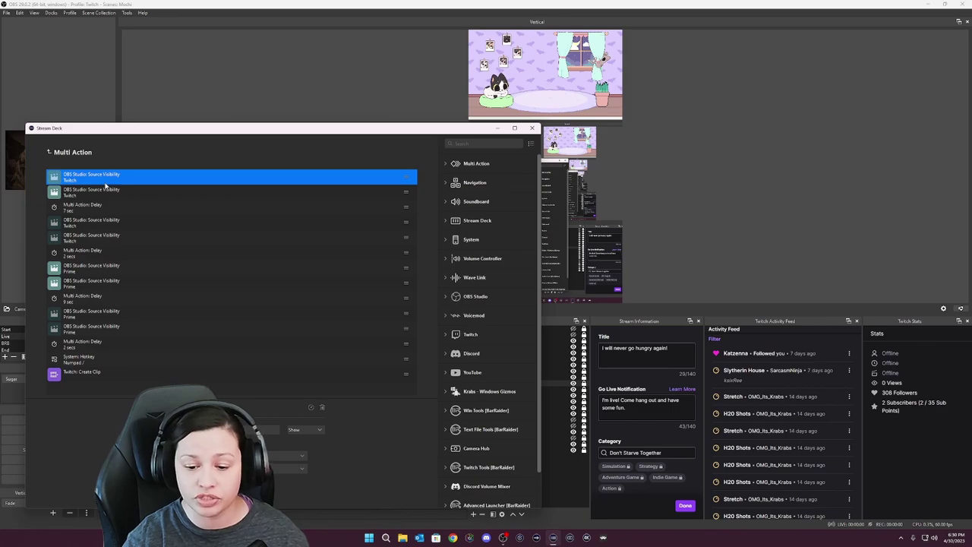
click(108, 190)
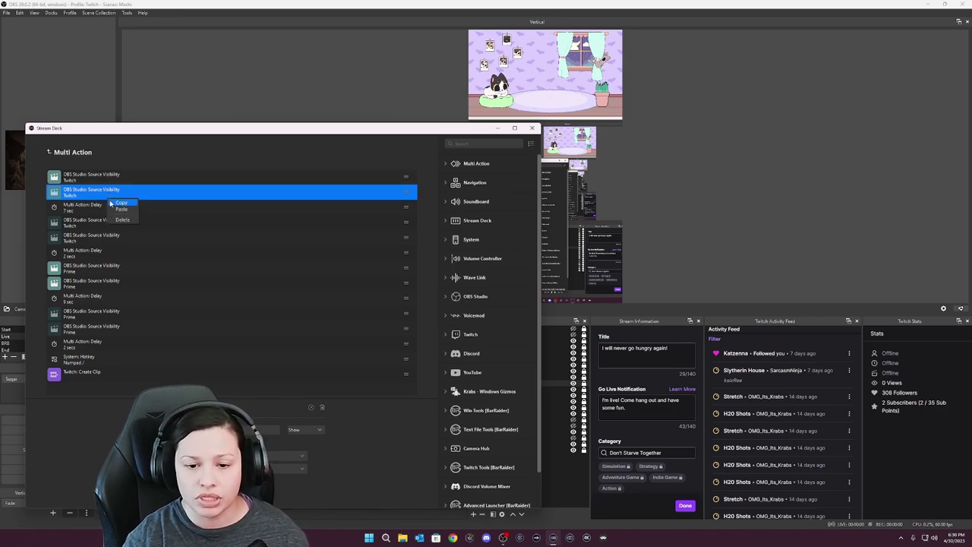
drag(97, 188, 109, 198)
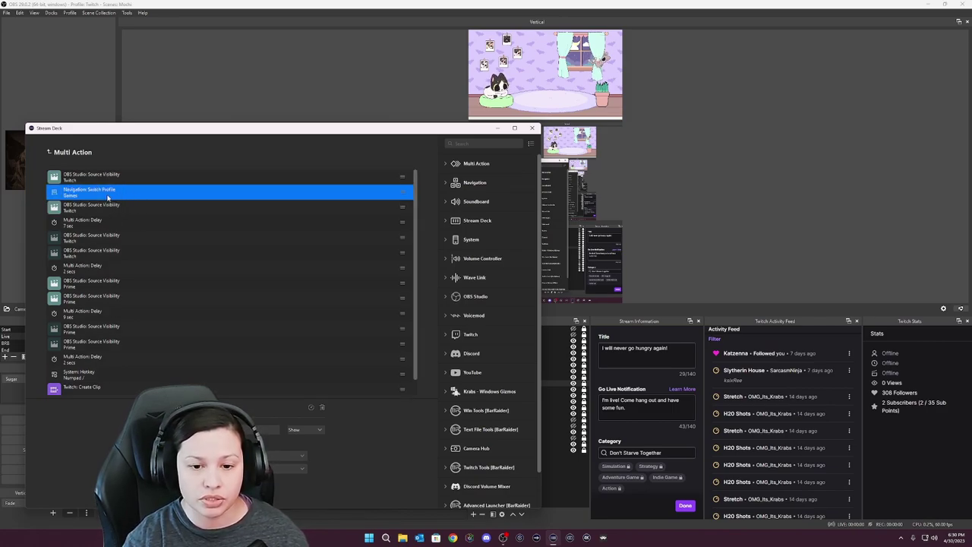
key(Delete)
- Copy and paste the Twitch Source Visibility step and set the new step's source
right_click(109, 196)
click(117, 198)
right_click(108, 196)
click(115, 205)
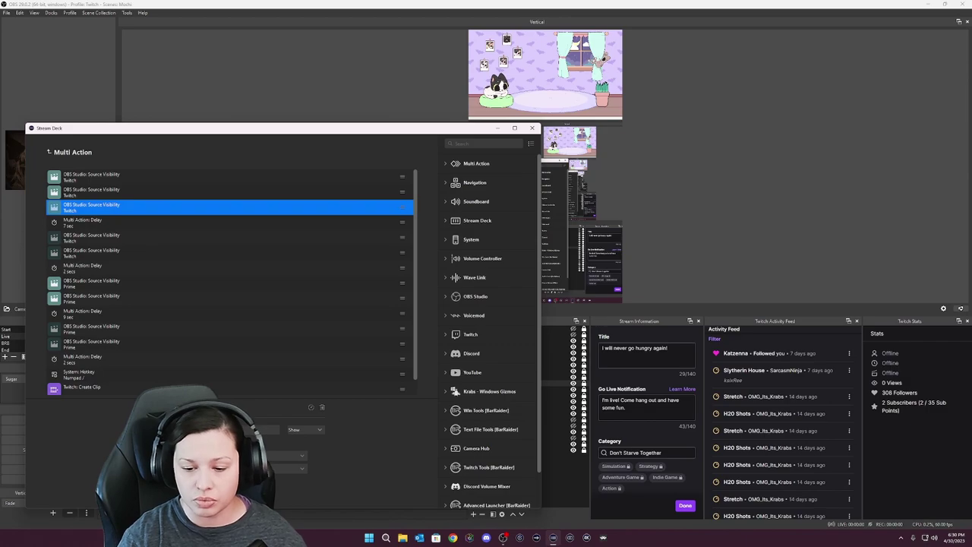
click(107, 194)
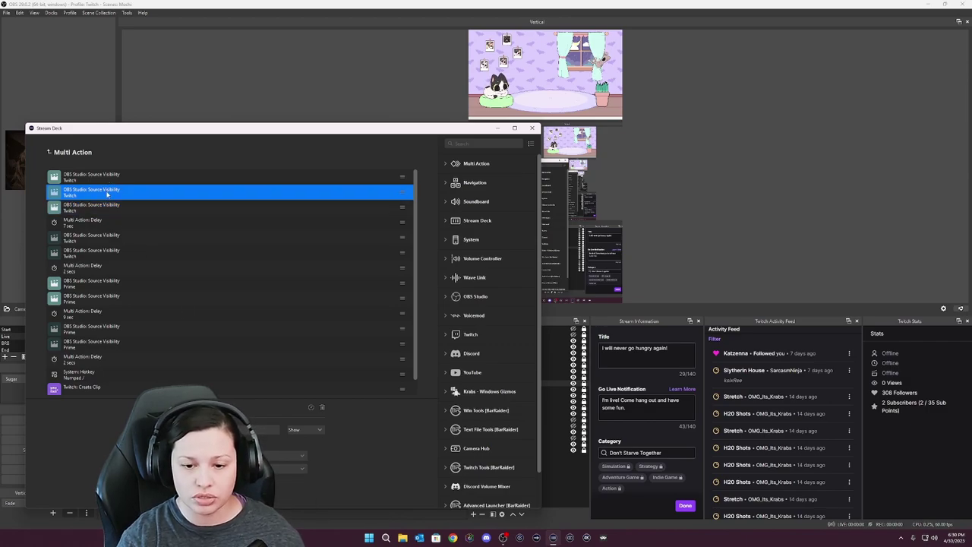
click(130, 212)
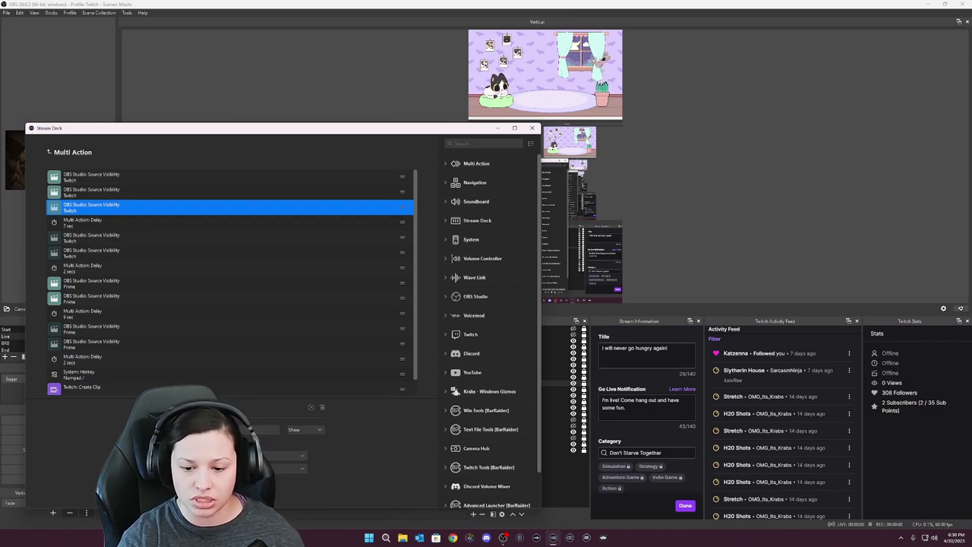
click(289, 457)
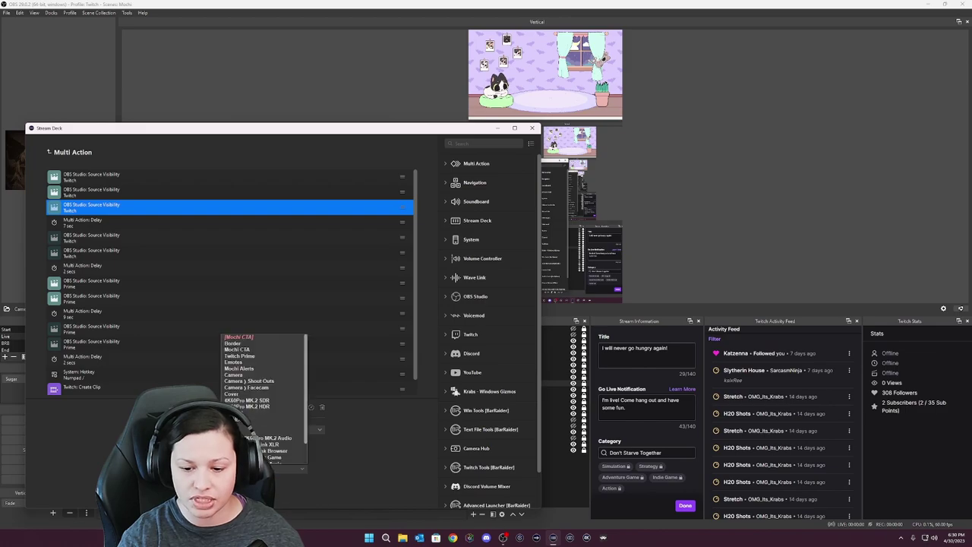
click(242, 352)
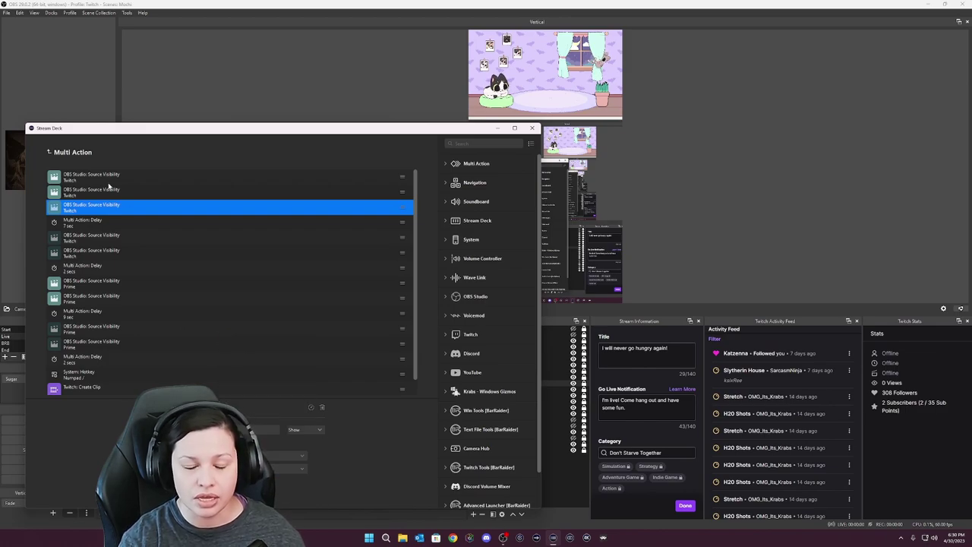
- Delete the extra third Twitch visibility step and close Stream Deck
click(79, 179)
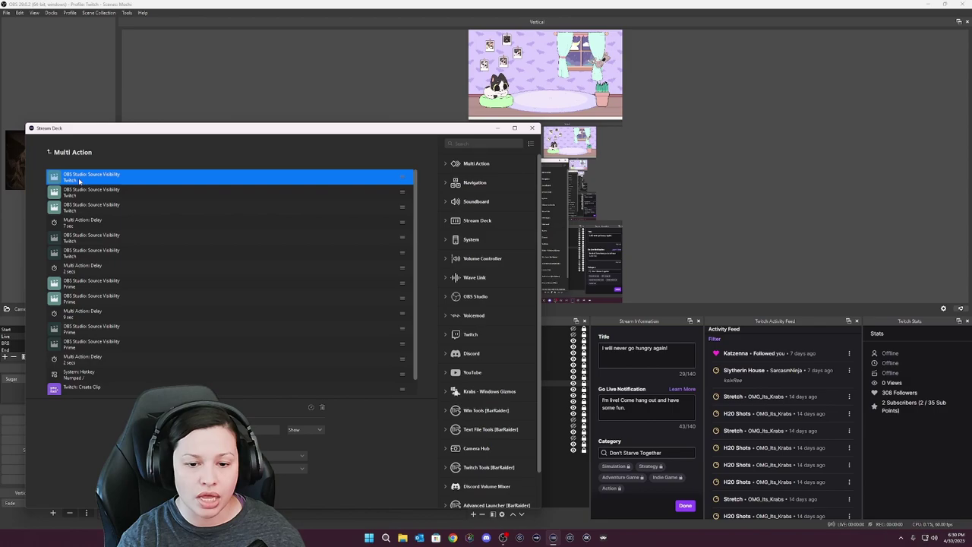
click(81, 194)
click(90, 215)
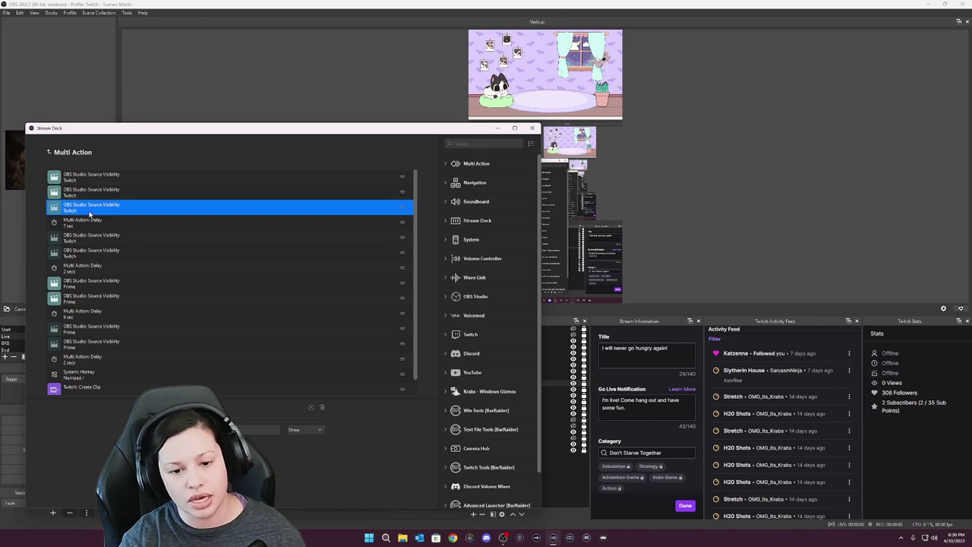
key(Delete)
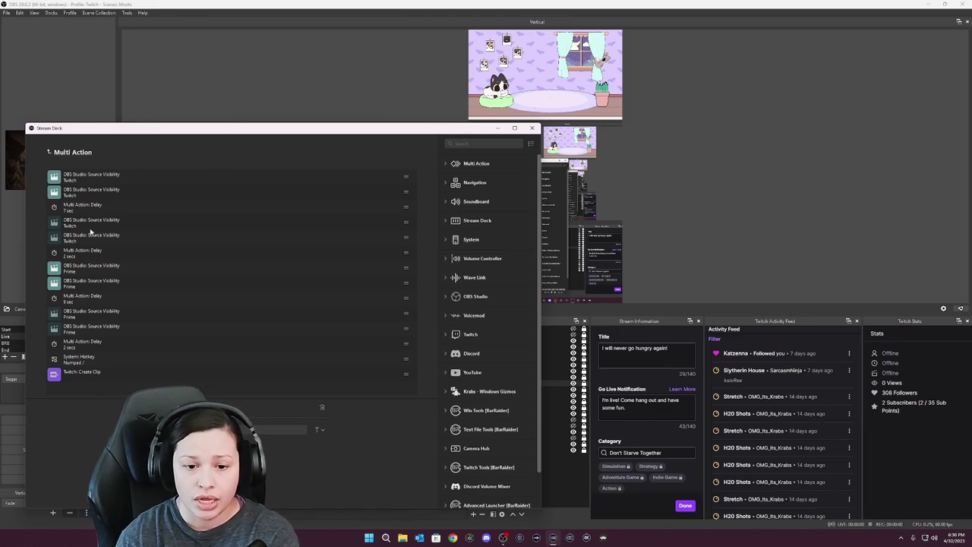
click(91, 228)
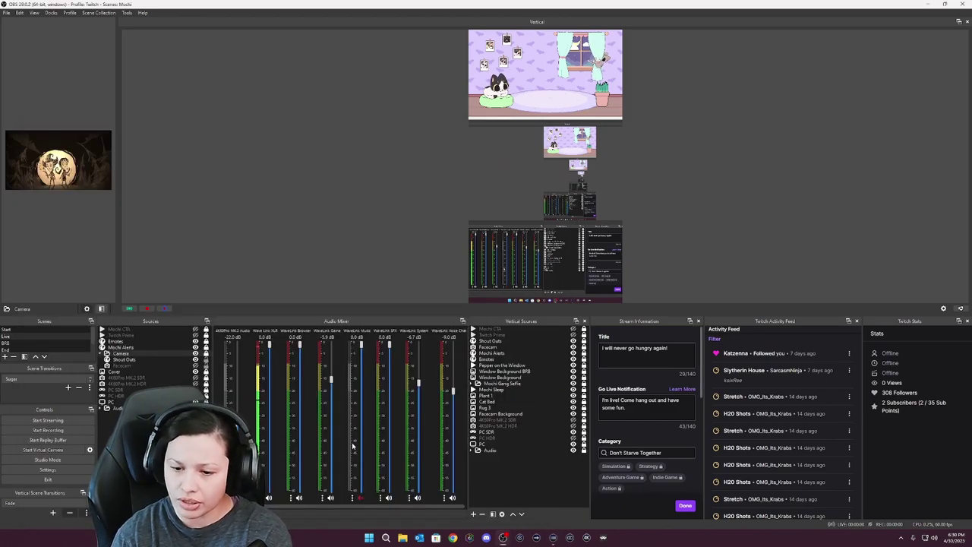
- Show and hide the Mochi CTA call-out twice, then bring the Stream Deck editor back up
click(573, 328)
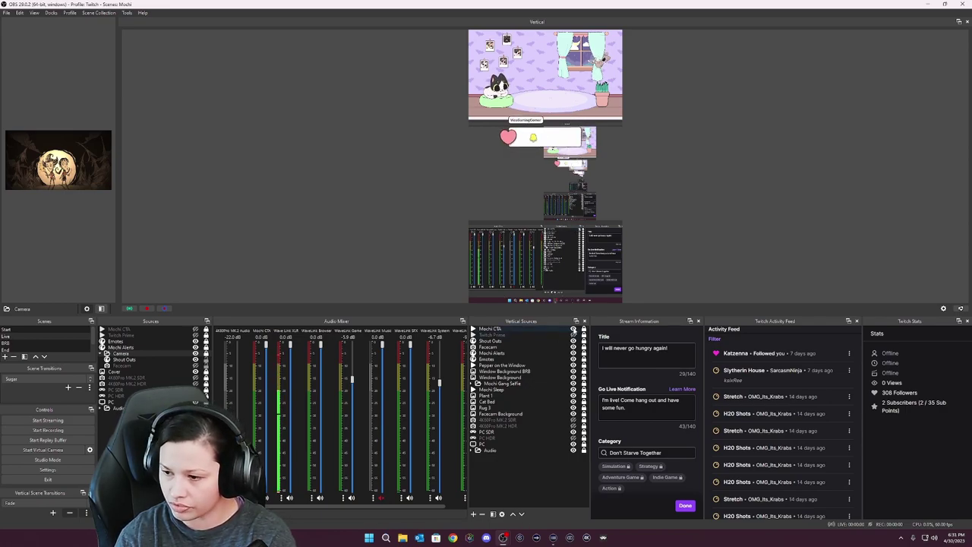
click(572, 329)
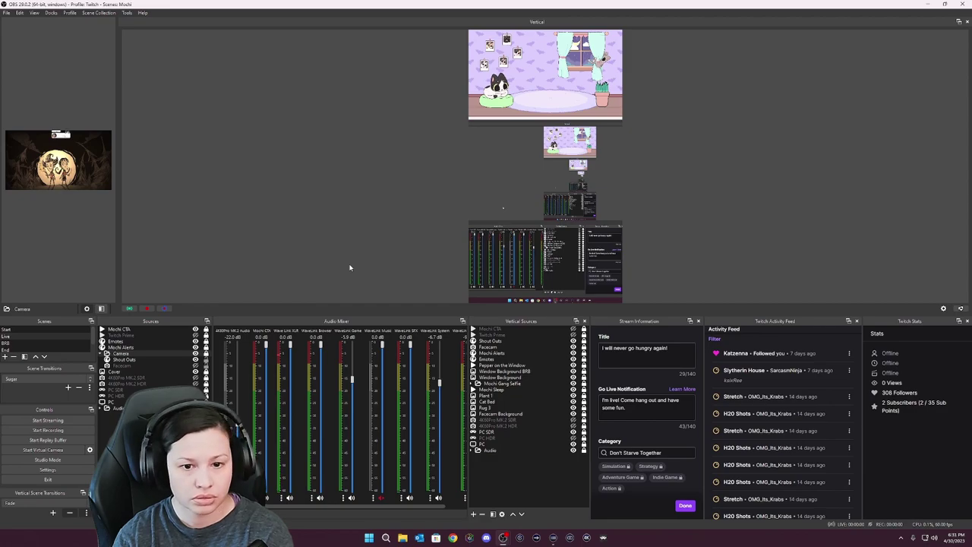
scroll(342, 414, right, 3)
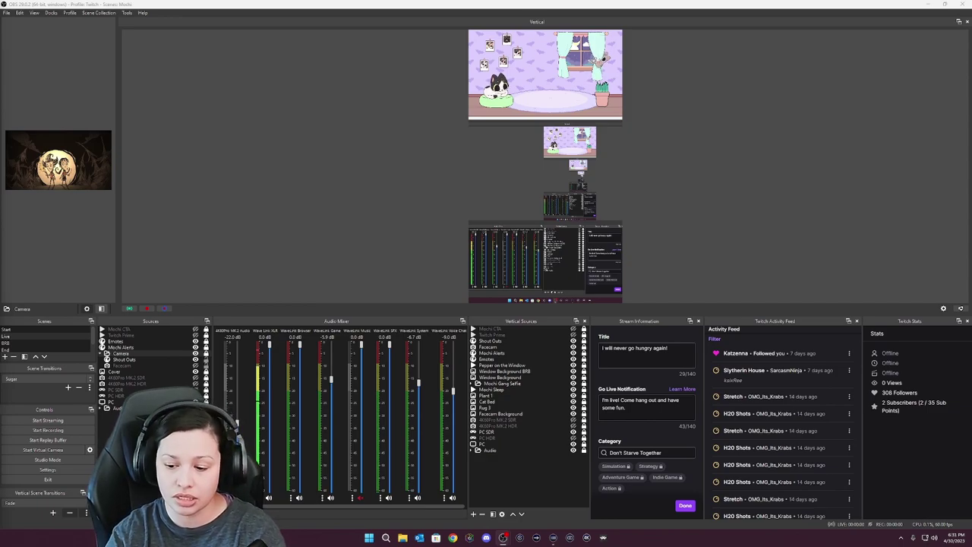
click(574, 329)
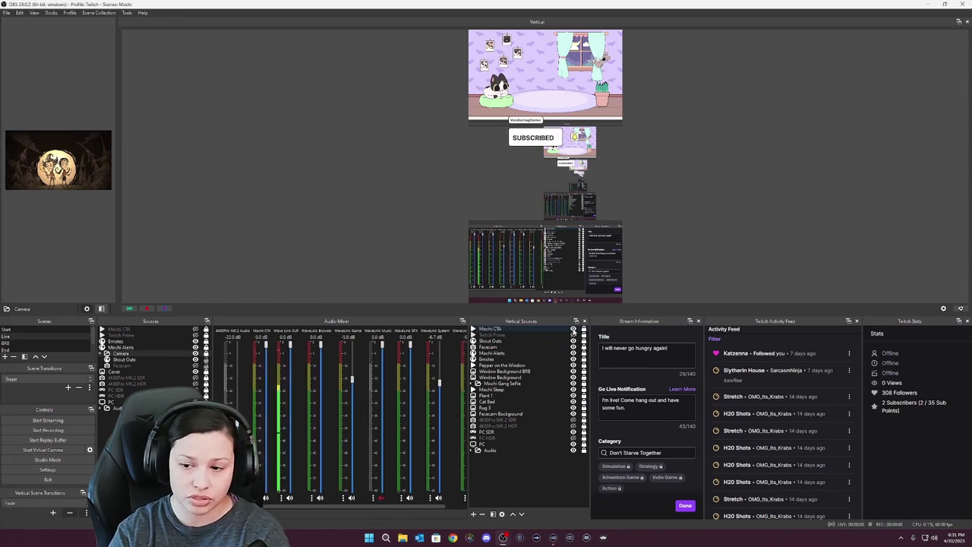
click(574, 329)
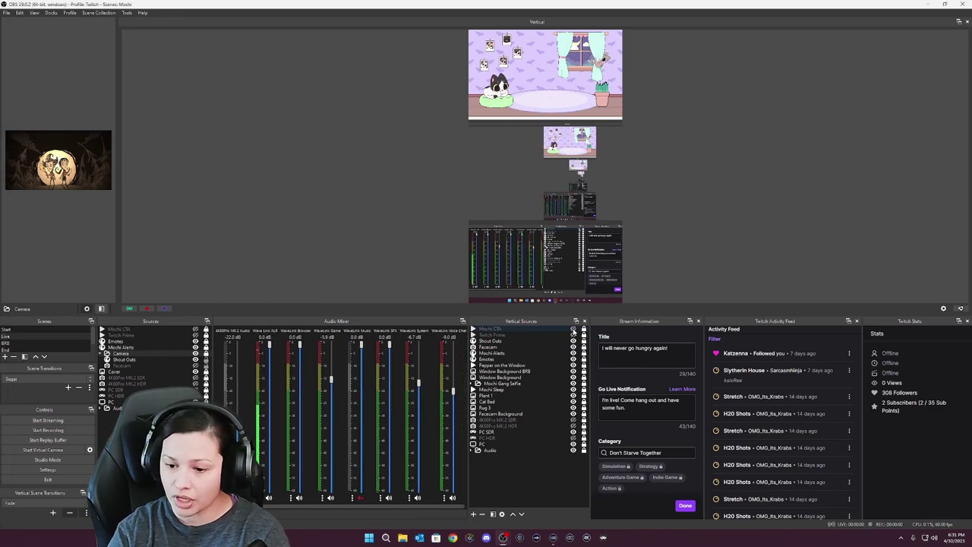
click(553, 537)
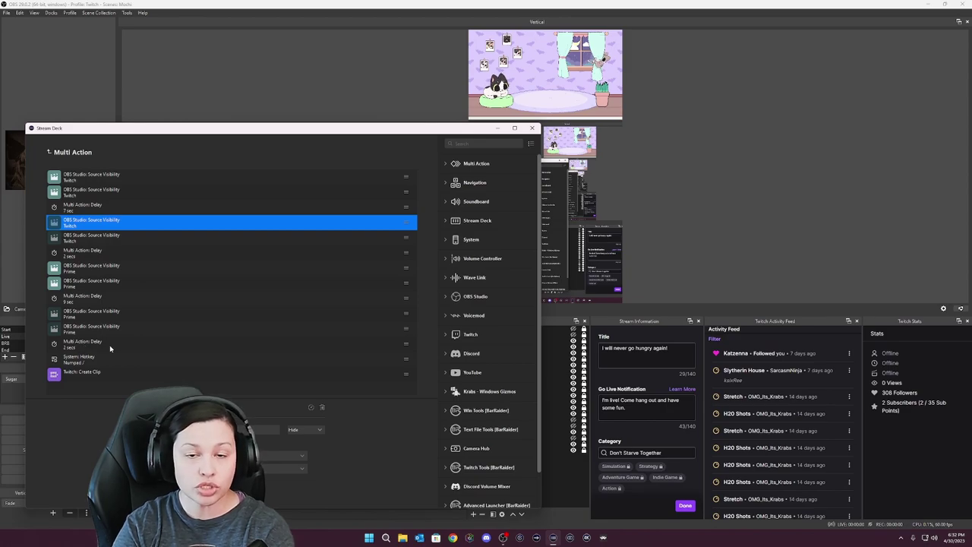
- Check the System: Hotkey and Twitch: Create Clip step settings, then close Stream Deck
click(81, 362)
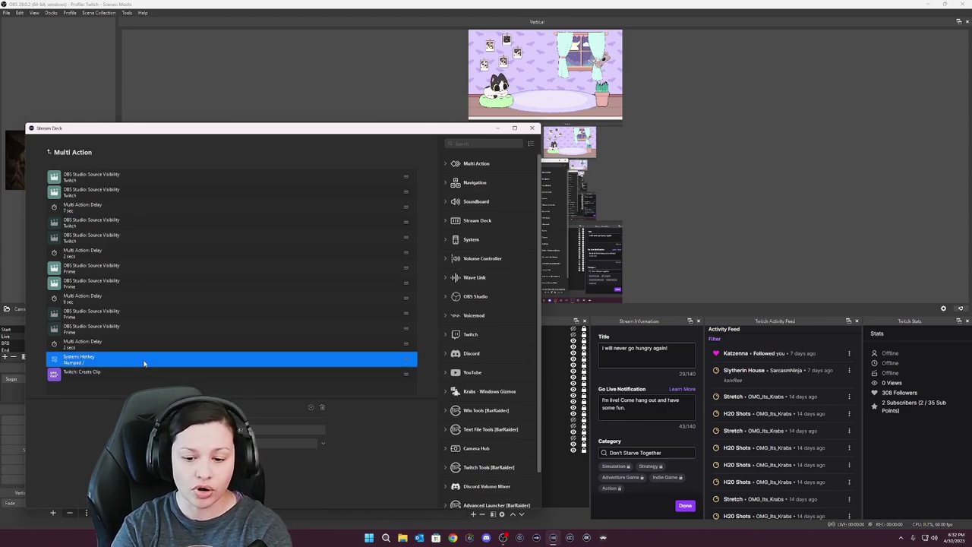
click(176, 371)
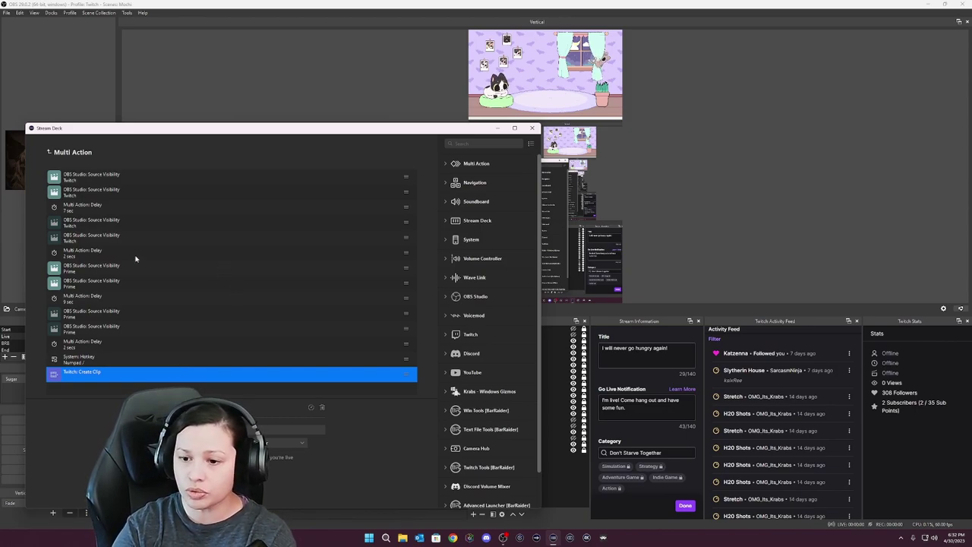
click(532, 127)
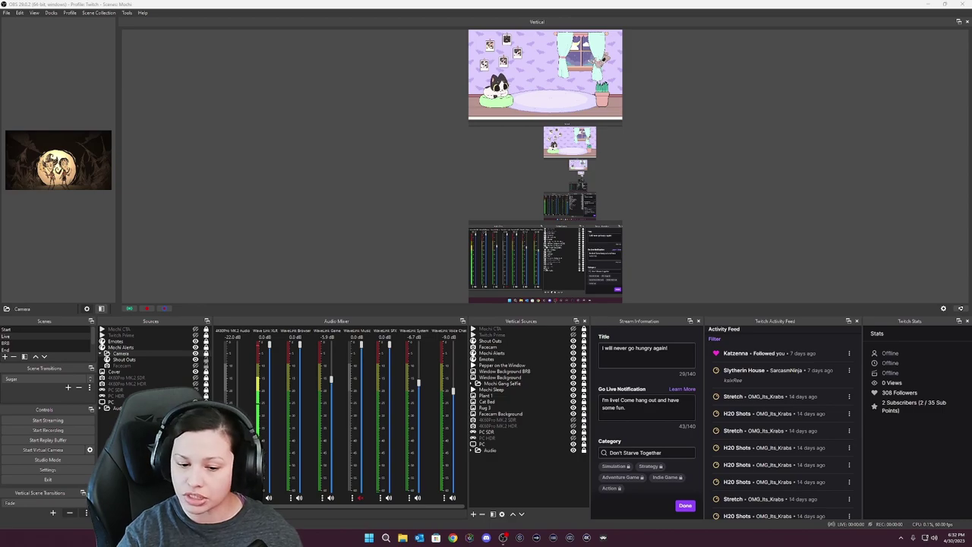
- Select the Audio groups, then switch between the Start and Live scenes, ending on Live
click(116, 408)
click(484, 451)
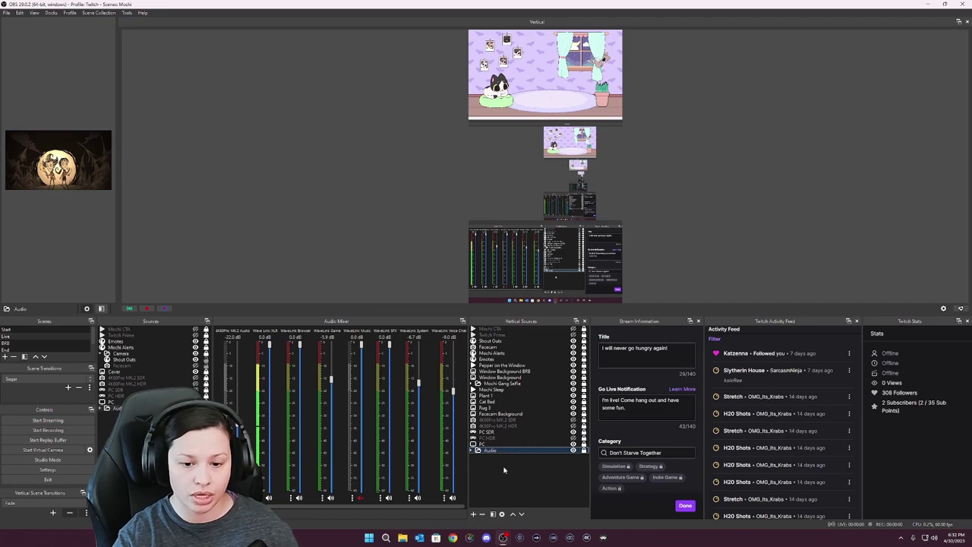
click(22, 331)
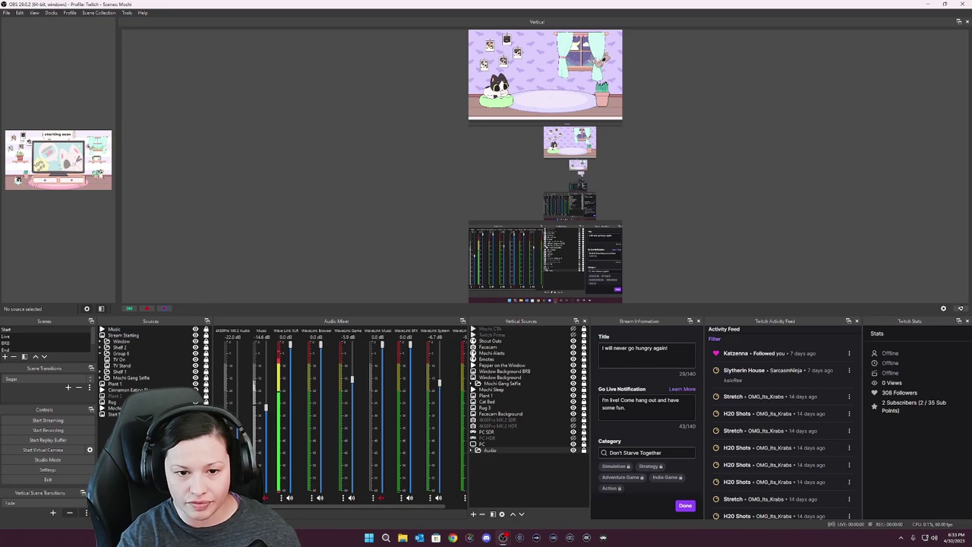
click(126, 378)
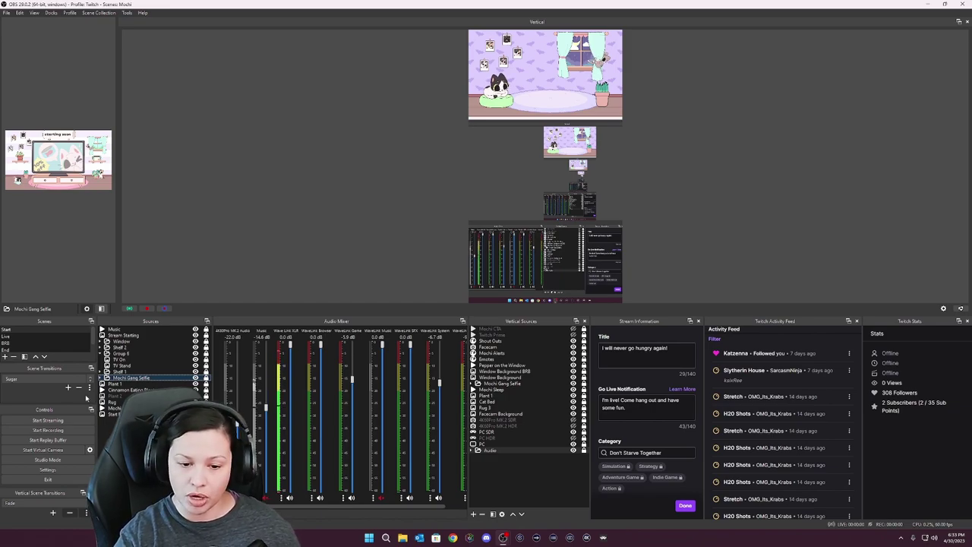
key(F13)
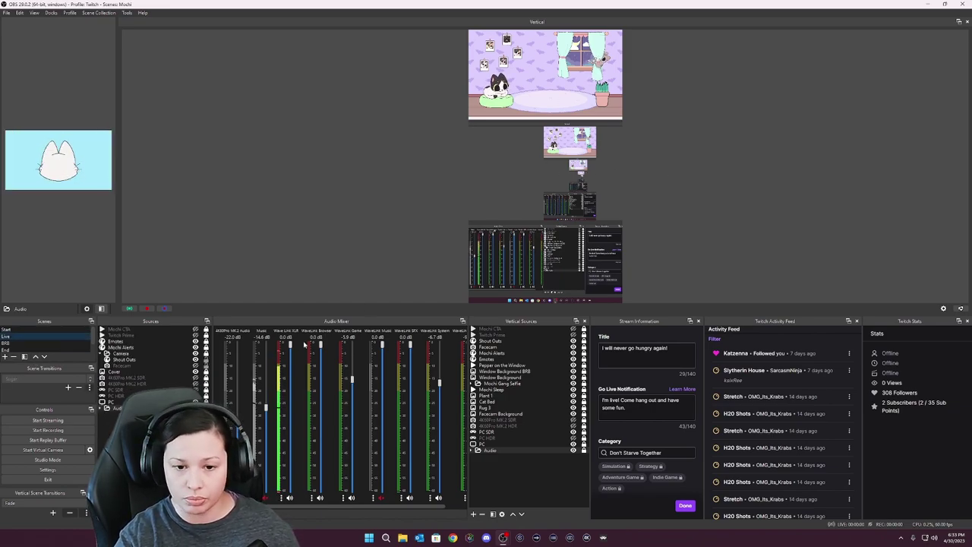
click(39, 327)
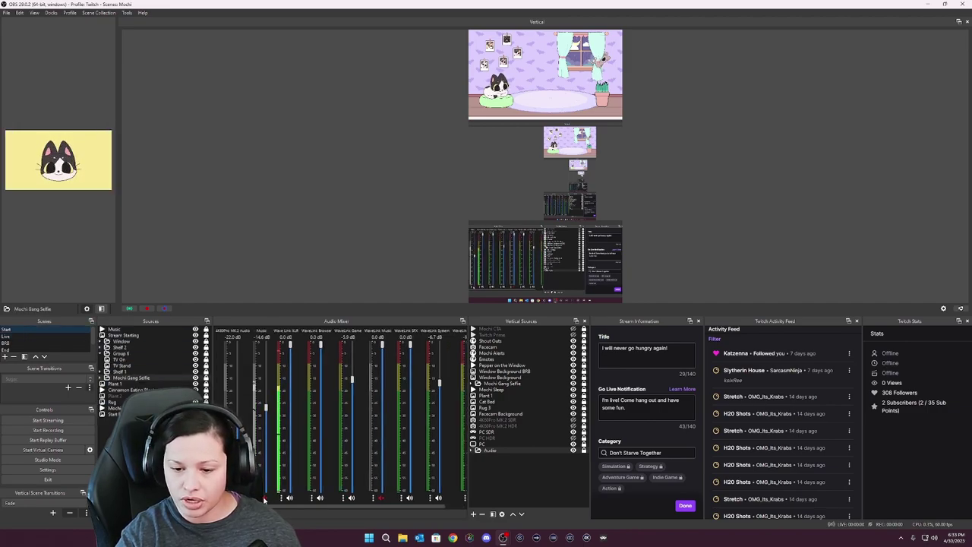
key(Down)
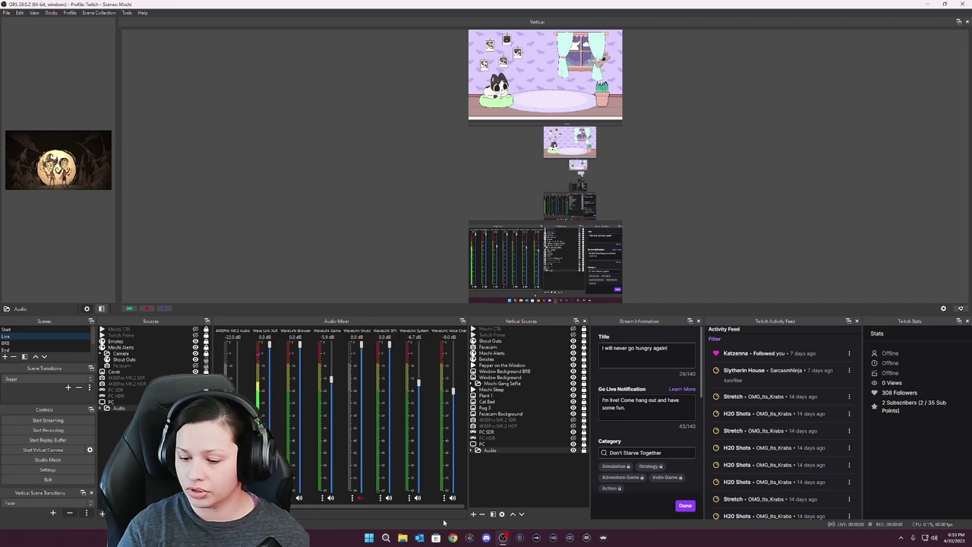
- Open the pedal's multi-action in Stream Deck and add a Source Visibility step
click(553, 537)
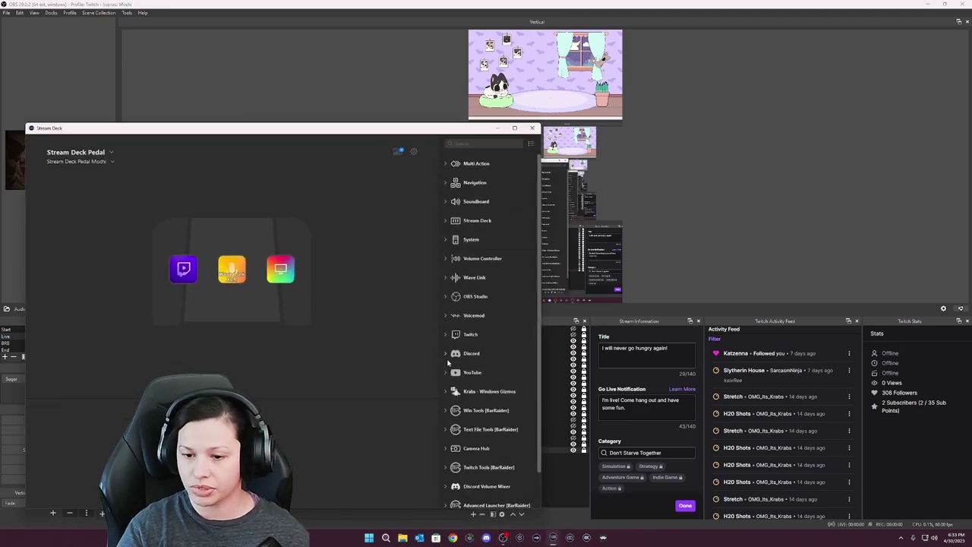
click(286, 275)
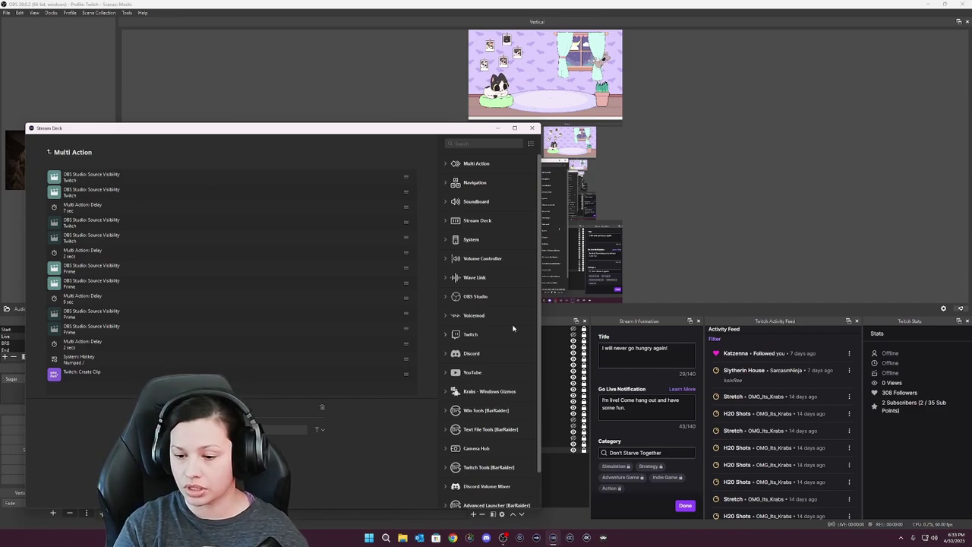
scroll(494, 334, down, 1)
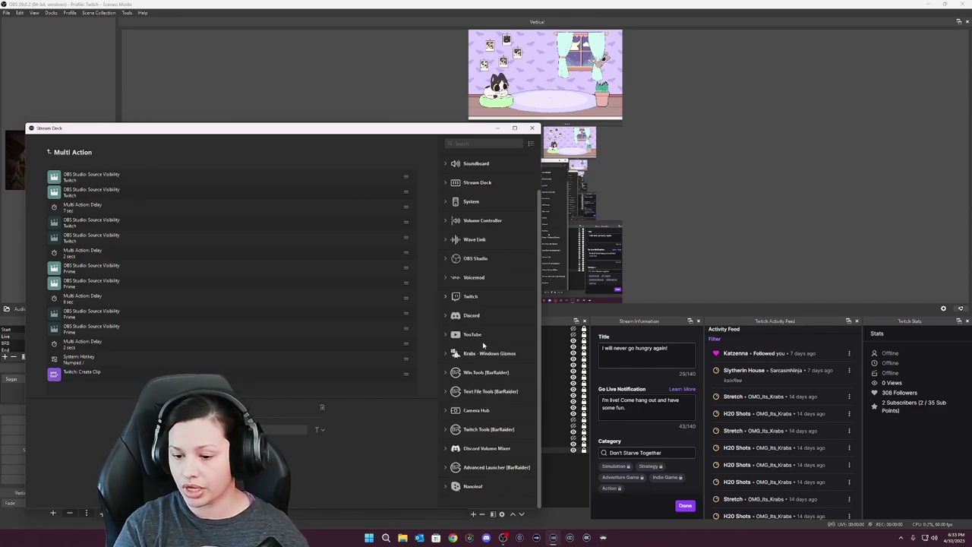
click(448, 259)
scroll(473, 387, down, 3)
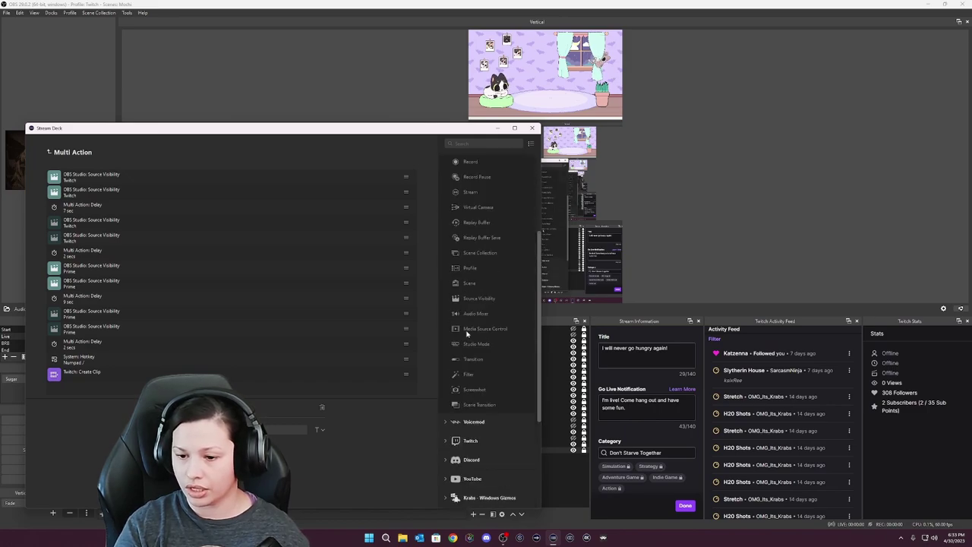
mouse_move(475, 302)
mouse_down()
mouse_move(486, 301)
mouse_move(479, 298)
mouse_up()
- Inspect the two Twitch visibility steps and check which source they toggle
click(87, 183)
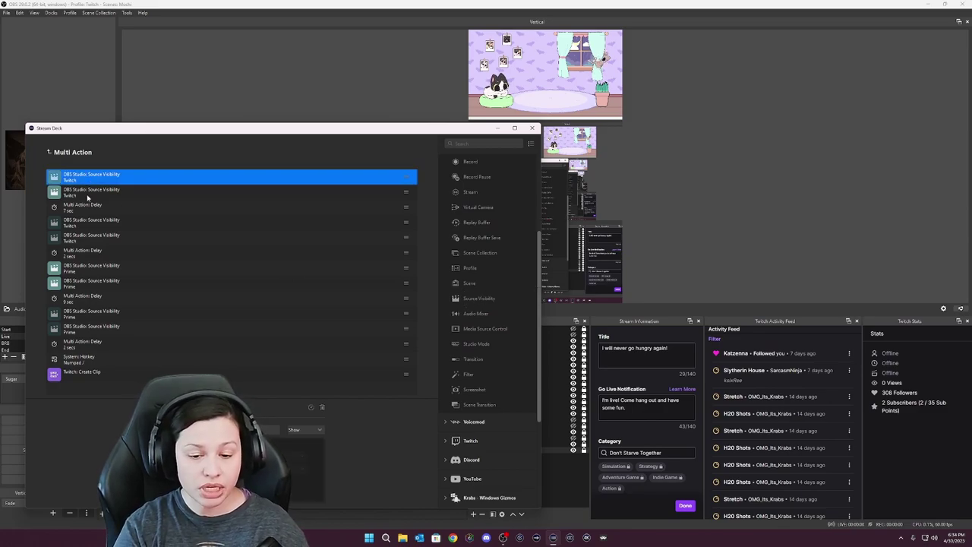
click(87, 194)
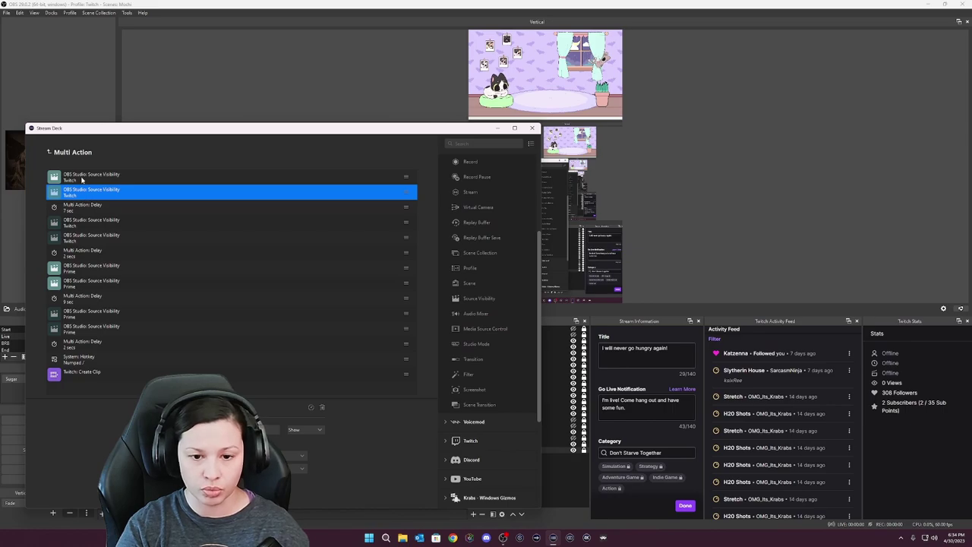
click(82, 180)
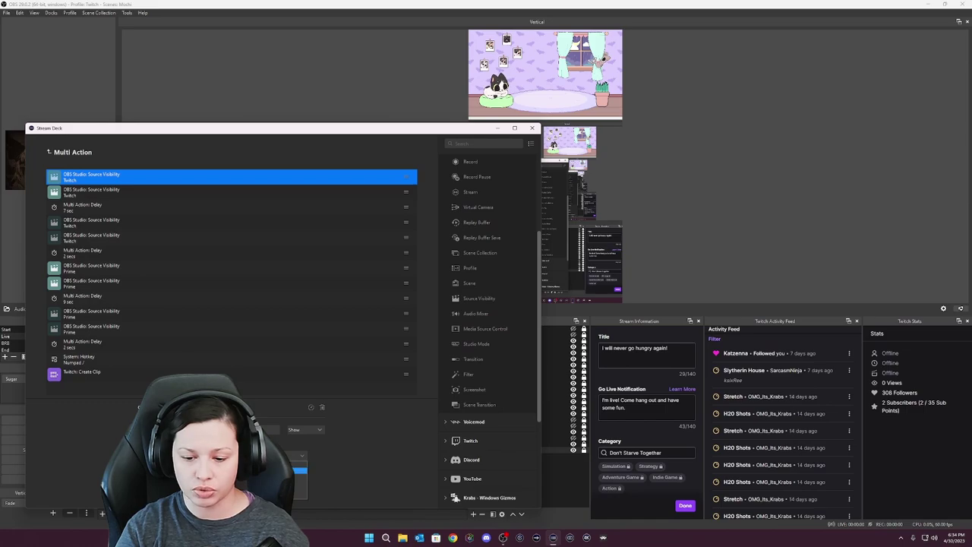
click(285, 455)
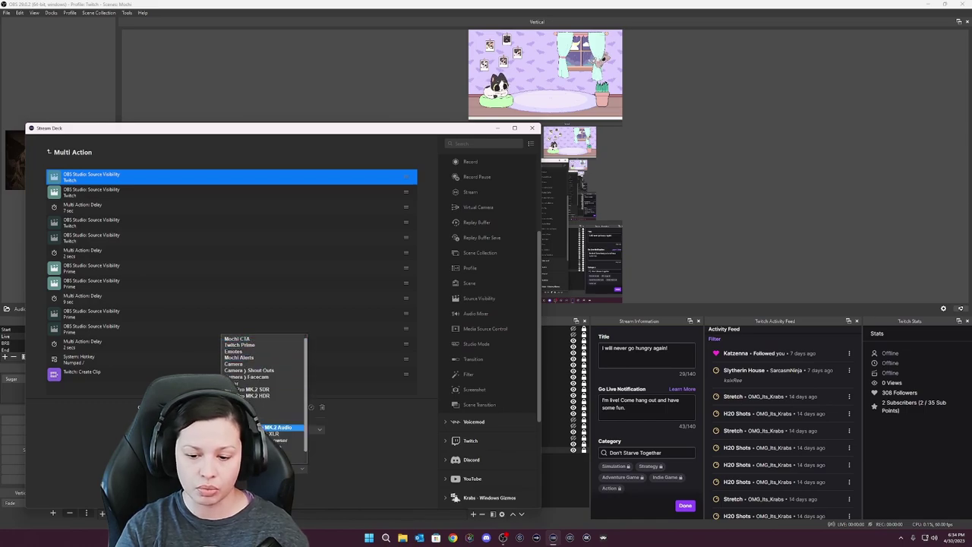
click(275, 431)
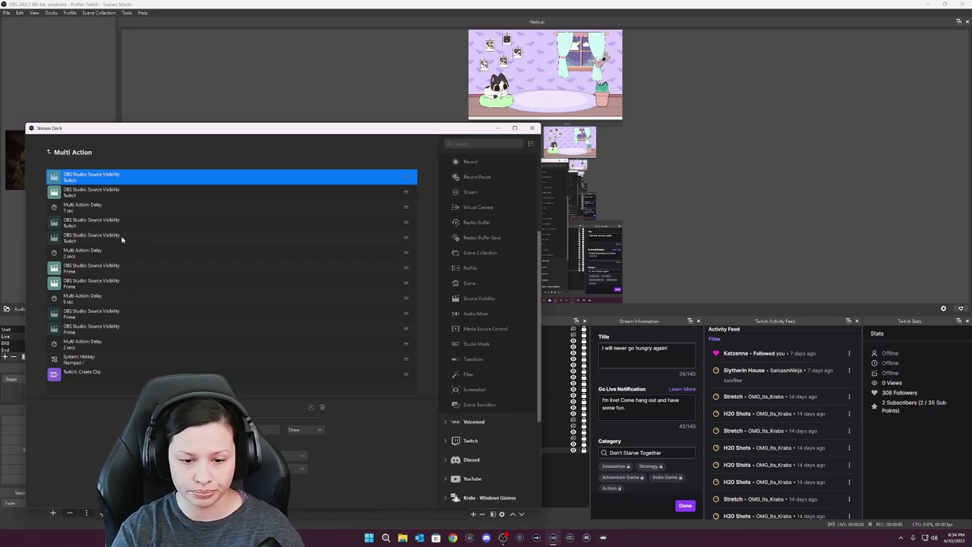
- Review the 7-second delay, hide and show Twitch call-out steps, then close the editor
click(79, 211)
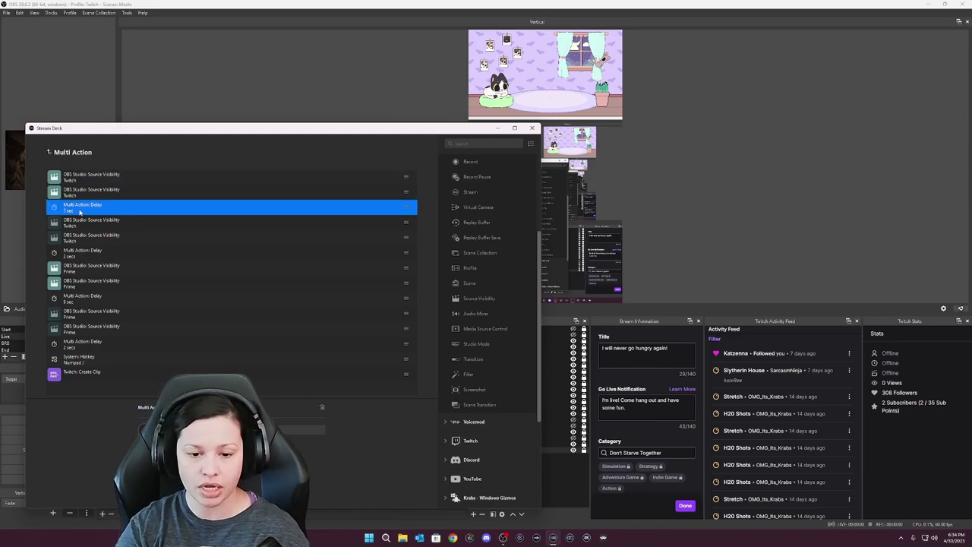
click(78, 223)
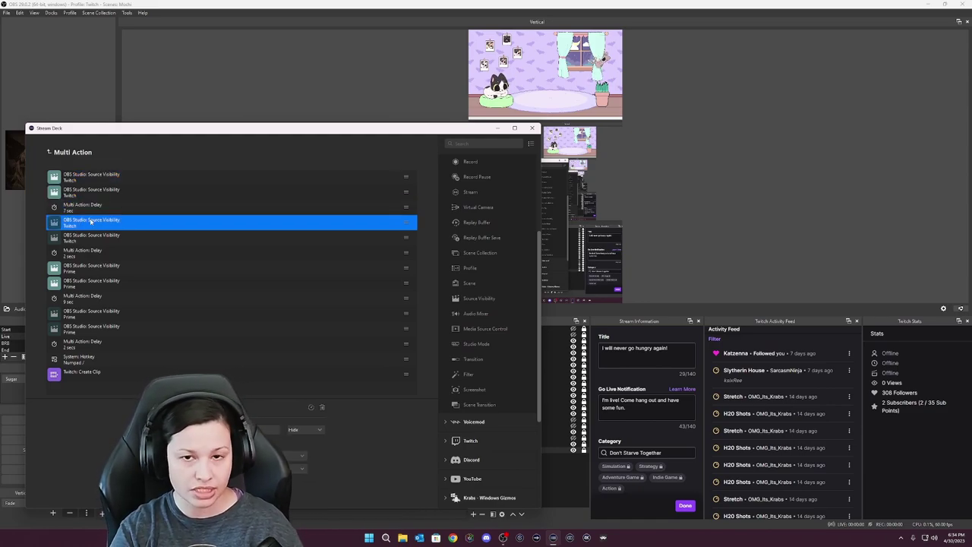
click(85, 195)
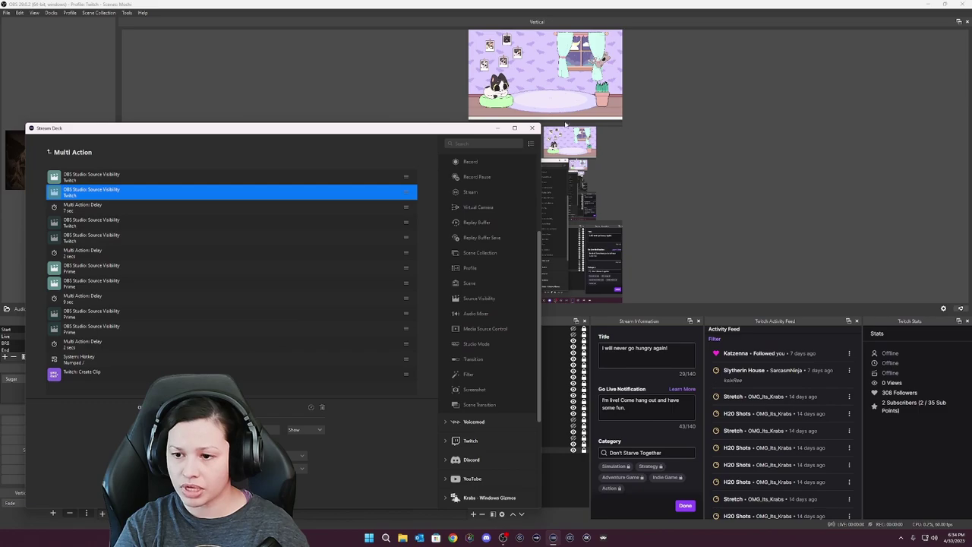
click(533, 127)
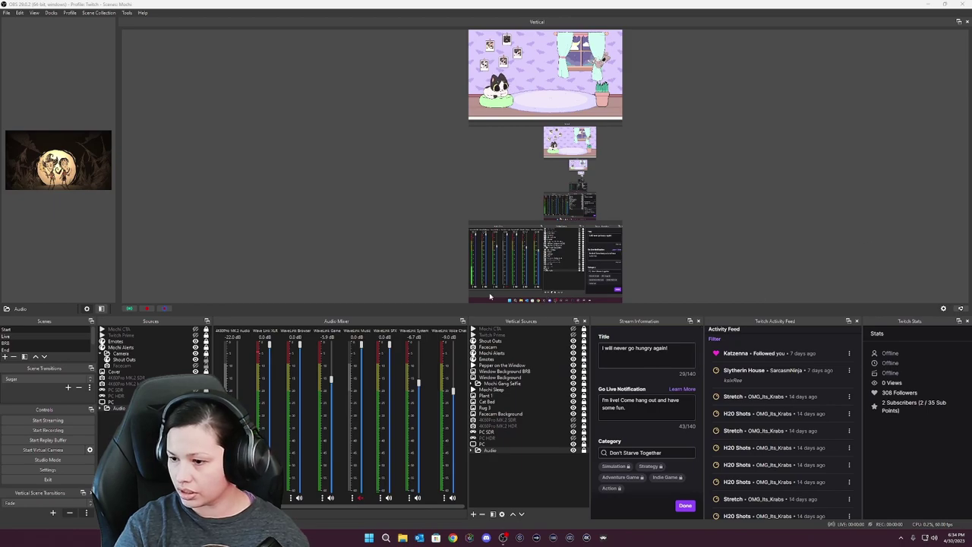
- Open the Vertical canvas settings, leaving the audio bitrate at 160
click(943, 308)
drag(439, 180, 231, 107)
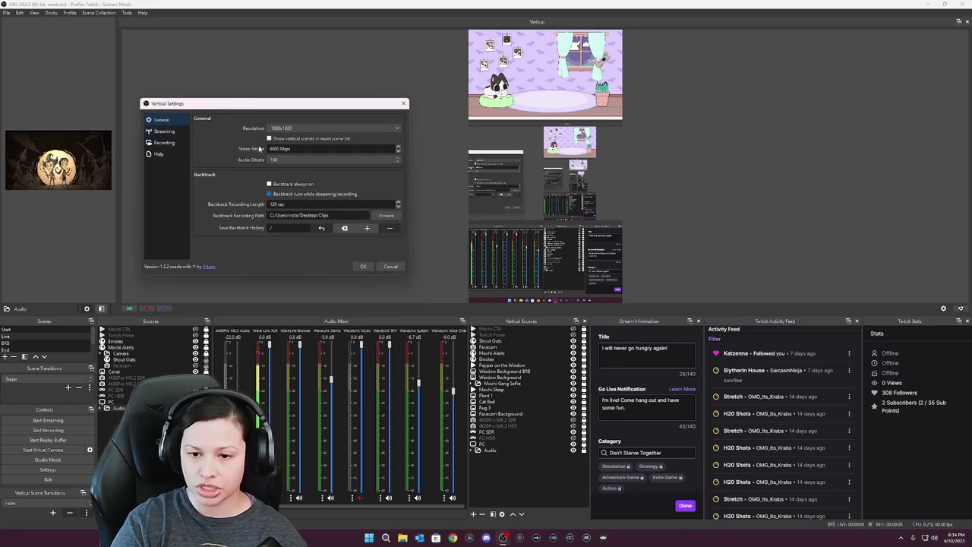
click(307, 159)
click(215, 154)
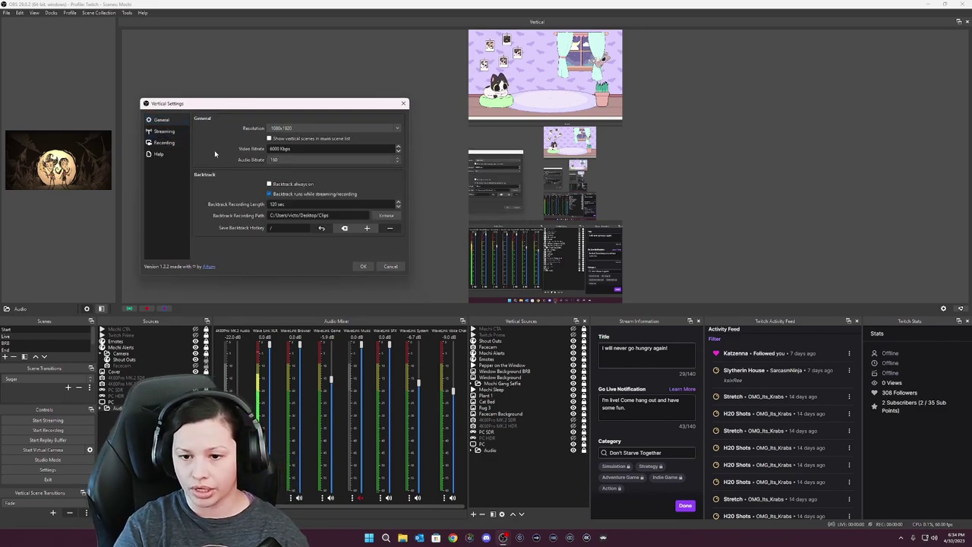
- Change the backtrack recording length from 120 to 60 sec, then view Streaming settings
click(281, 210)
key(BackSpace)
key(BackSpace)
key(BackSpace)
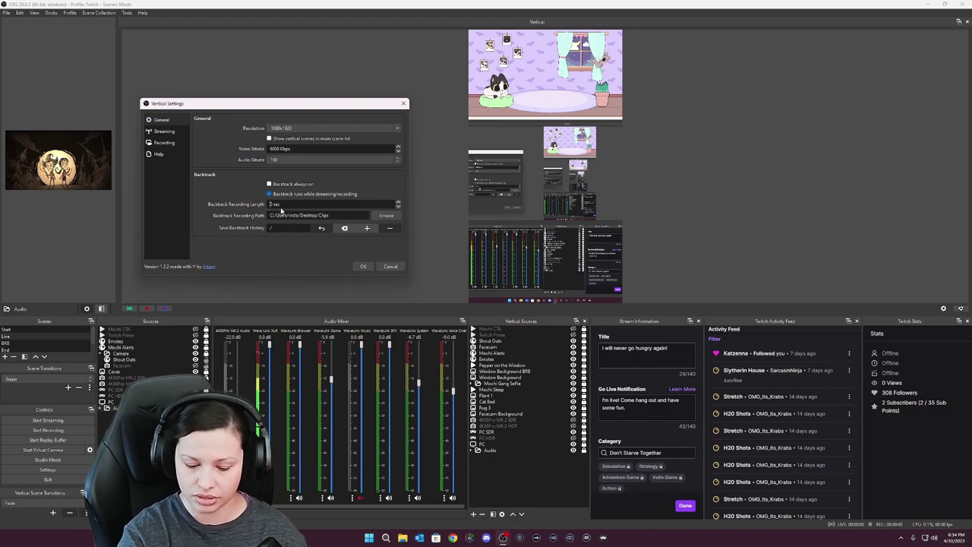
text(60)
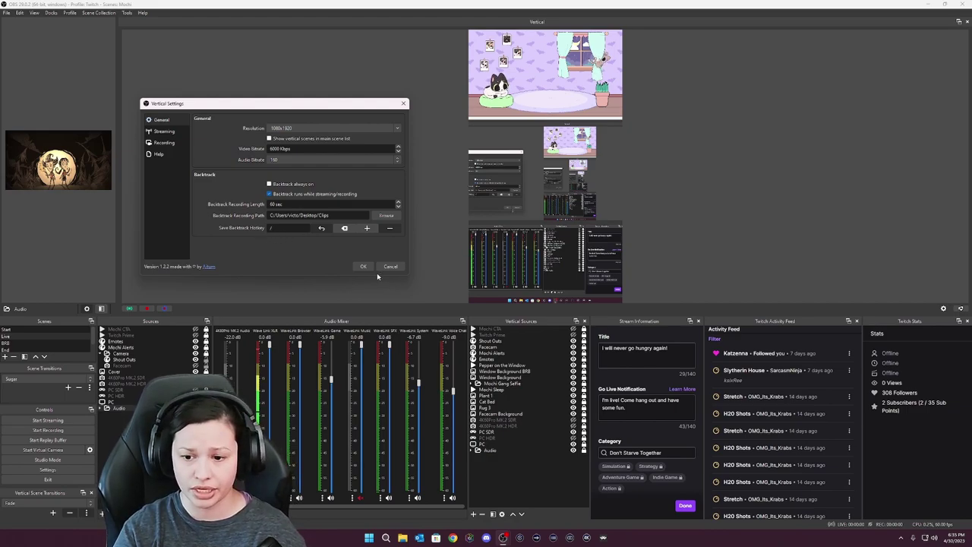
click(173, 132)
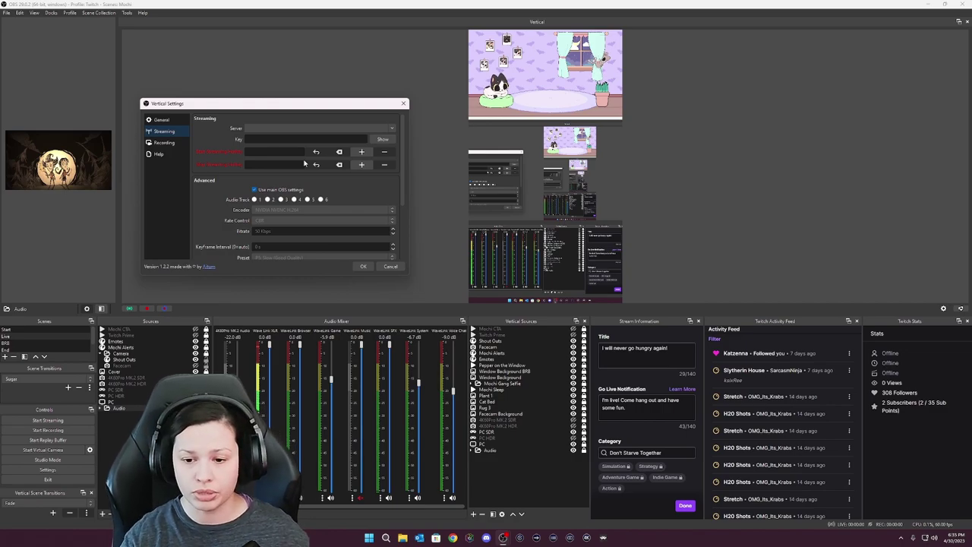
- Scroll through the Vertical Streaming settings page
scroll(233, 206, down, 3)
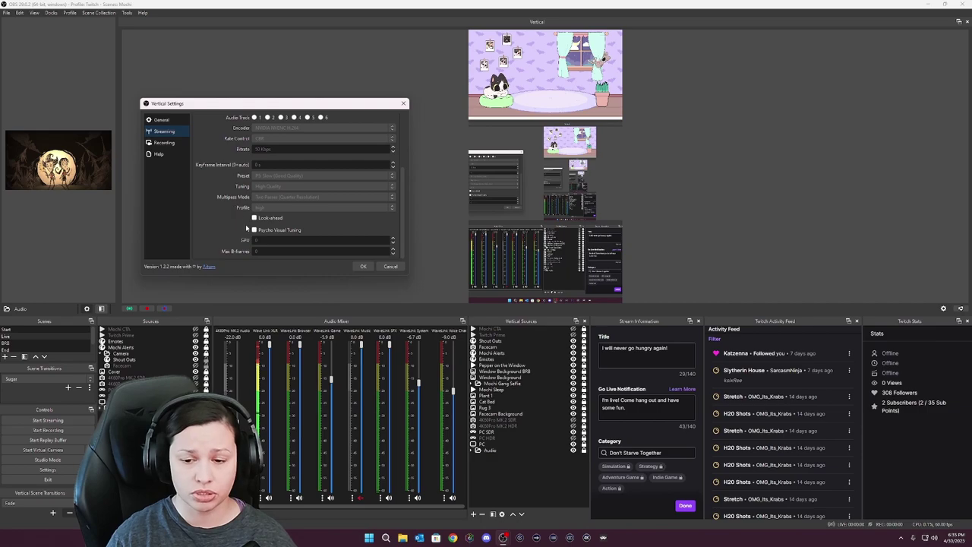
scroll(243, 230, up, 1)
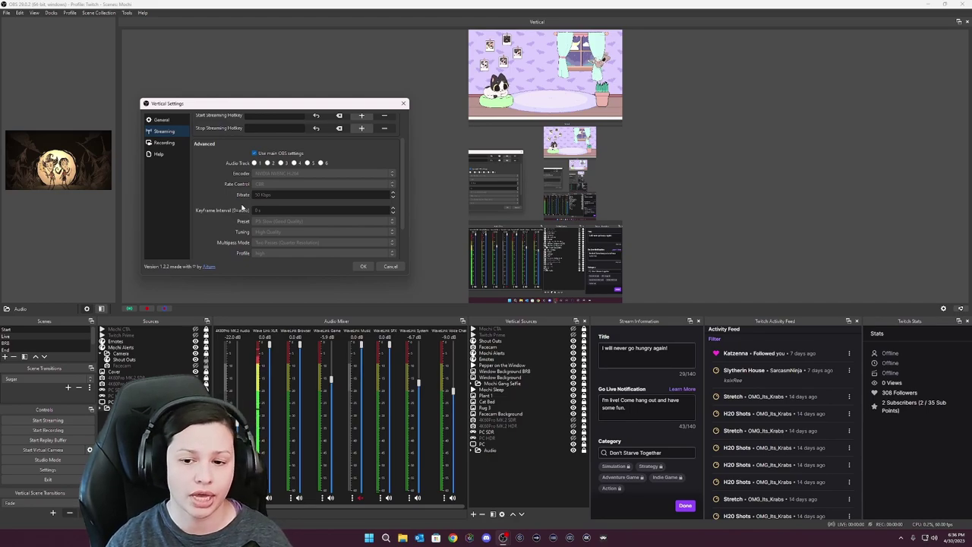
scroll(228, 153, down, 1)
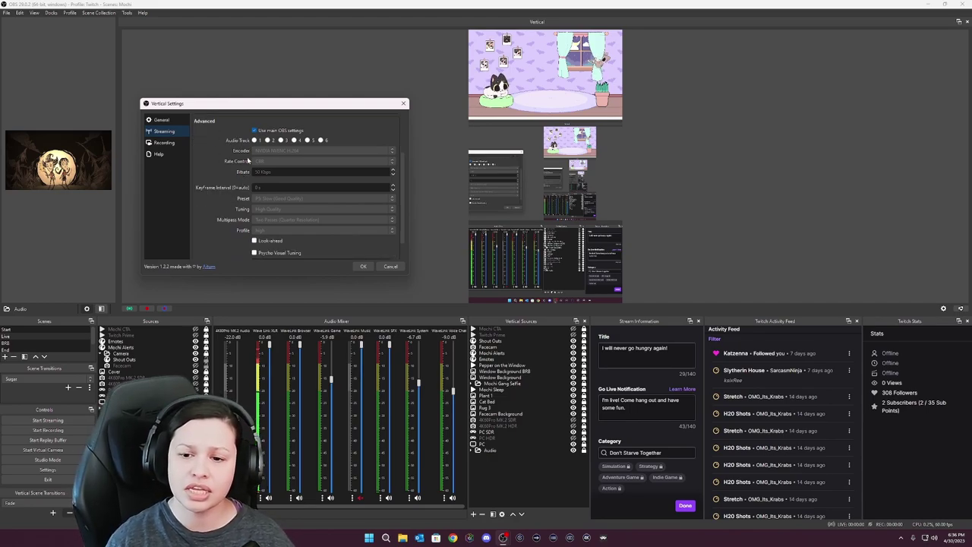
scroll(255, 152, up, 1)
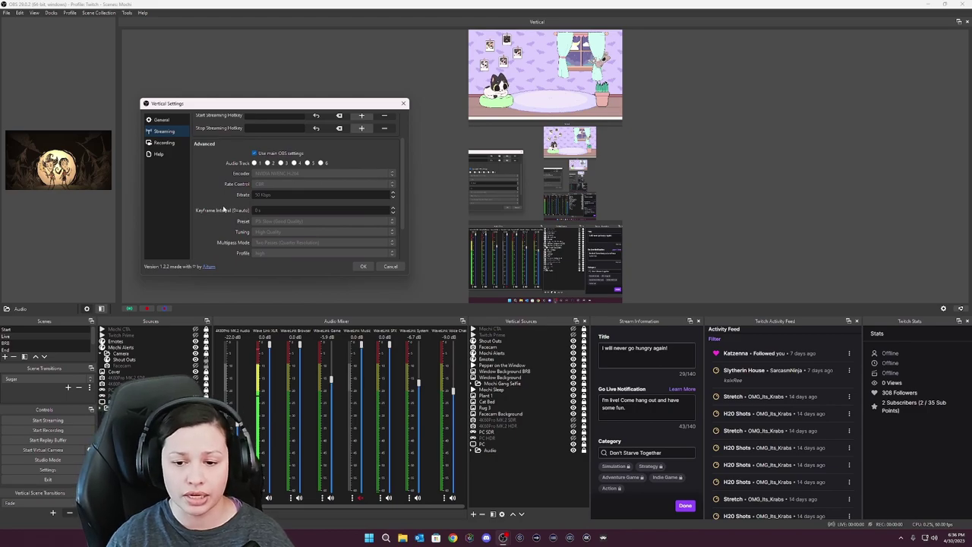
scroll(245, 209, down, 2)
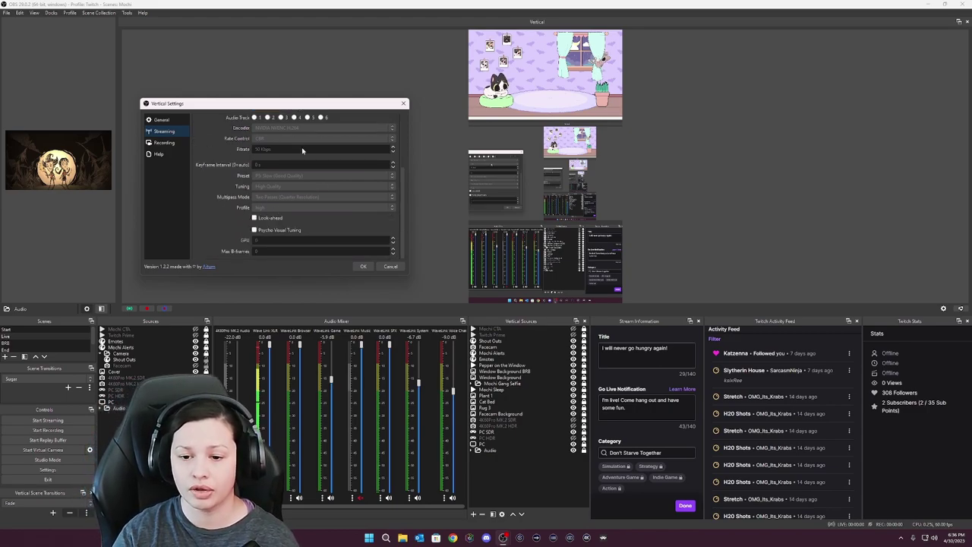
scroll(312, 218, up, 2)
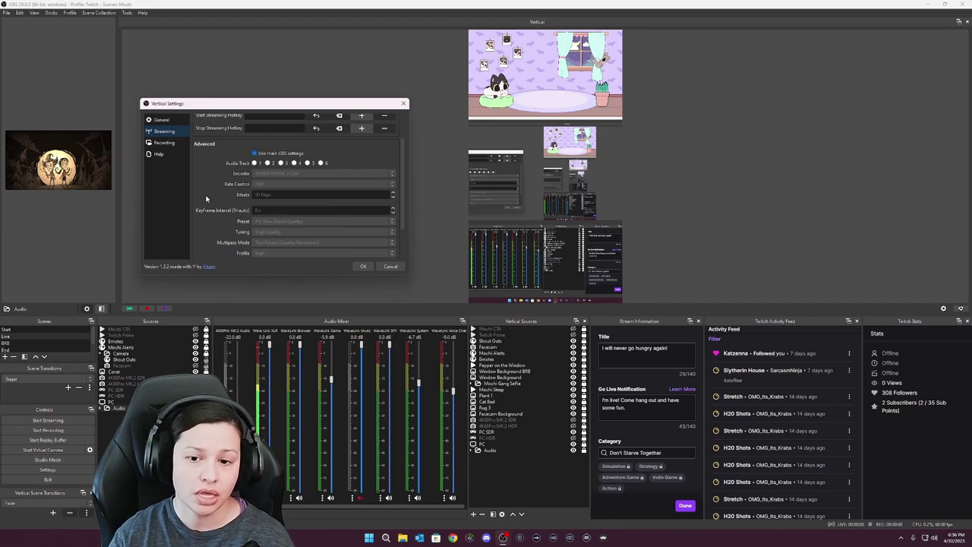
- Browse the Recording, Help, Streaming and General pages, then cancel Vertical Settings
click(180, 142)
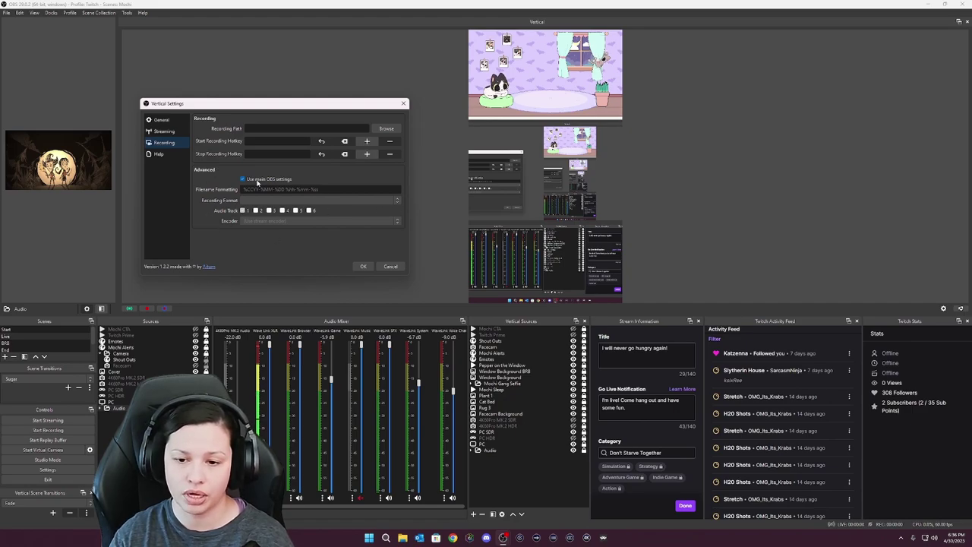
click(158, 155)
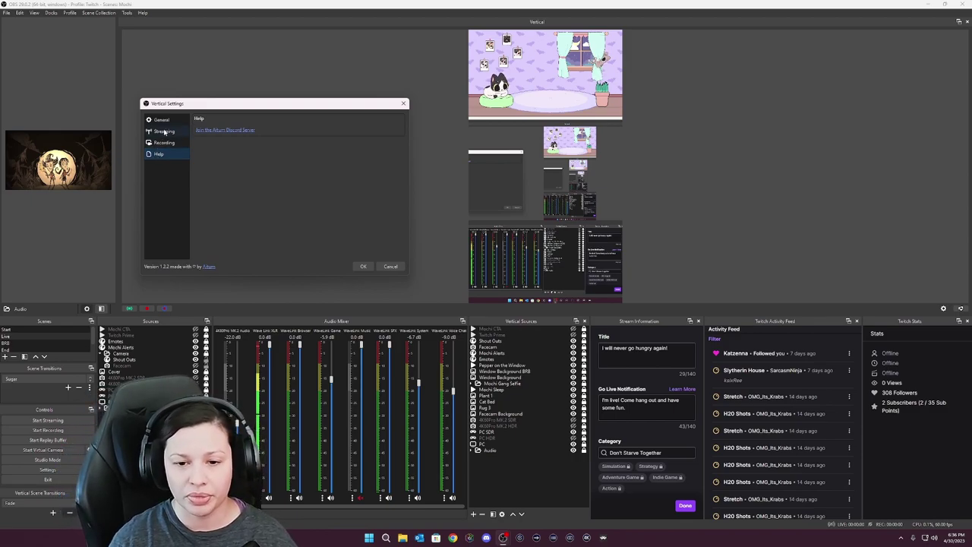
click(164, 131)
click(167, 120)
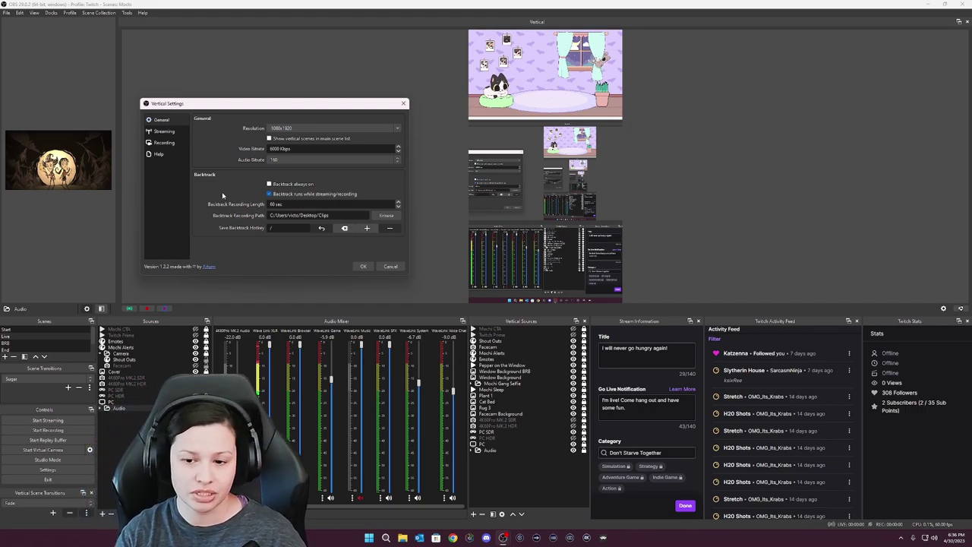
click(391, 268)
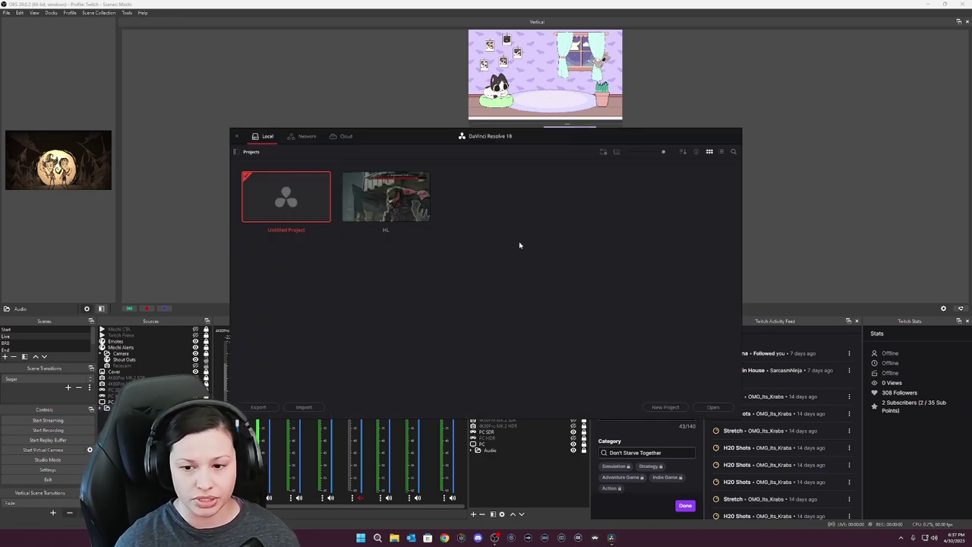
- Load the Vertical1080X1920P60FPS preset into Untitled Project's settings, then quit Resolve
double_click(288, 199)
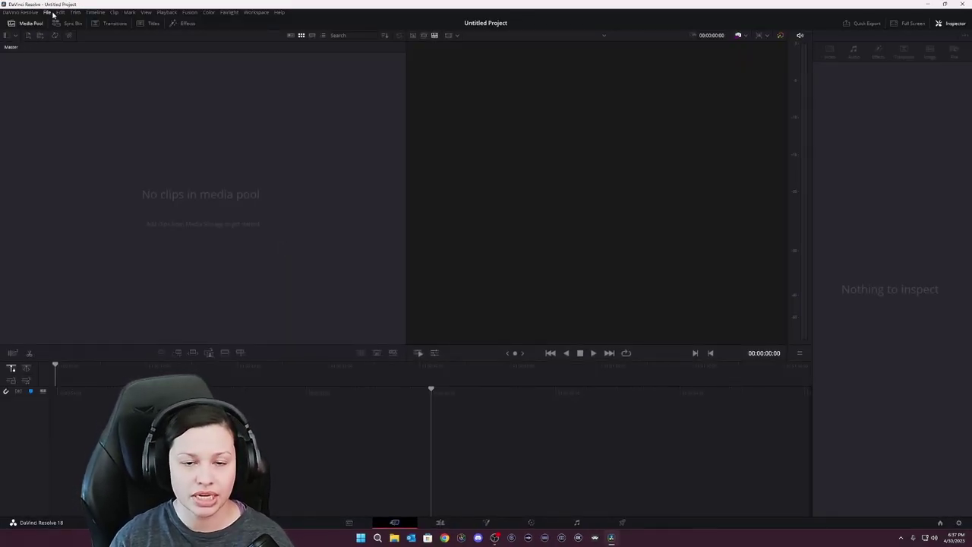
click(34, 13)
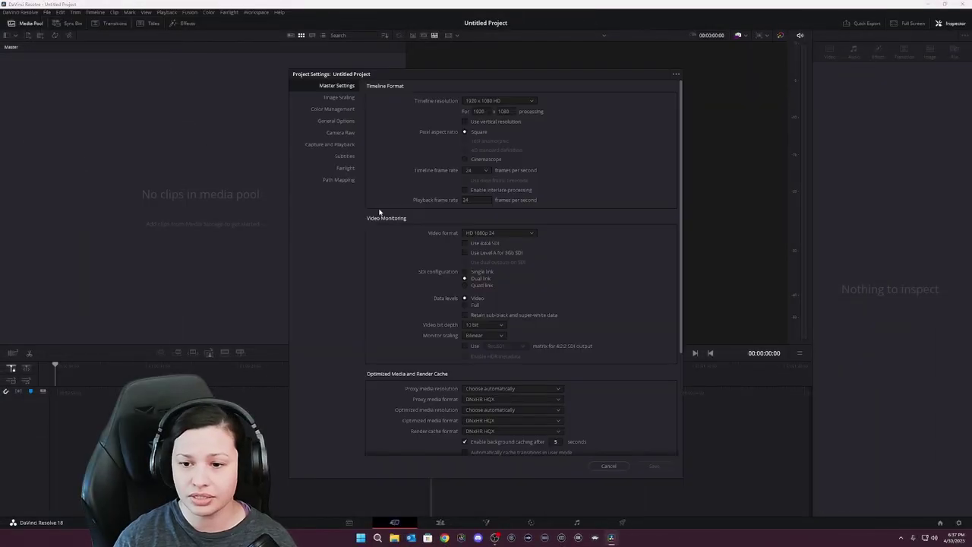
click(675, 75)
mouse_move(628, 101)
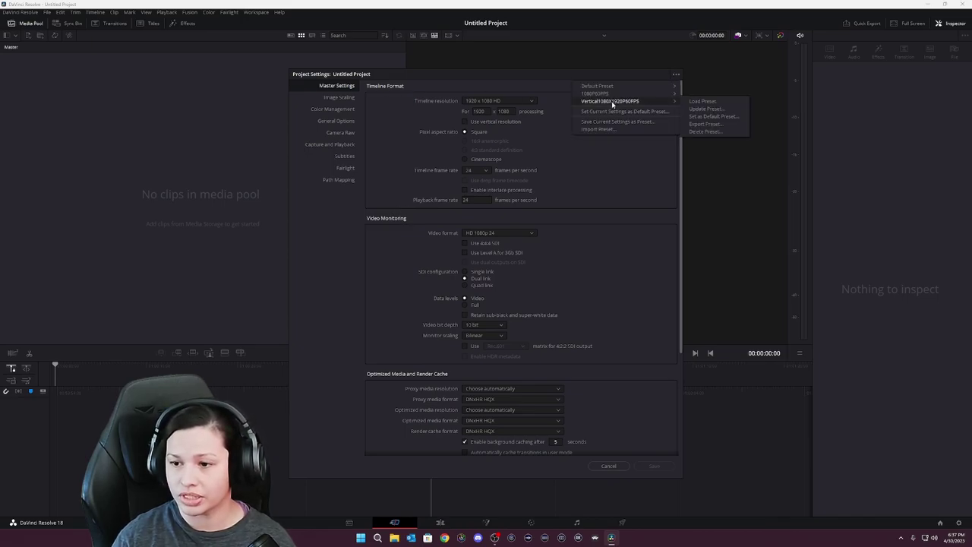
click(693, 104)
click(627, 467)
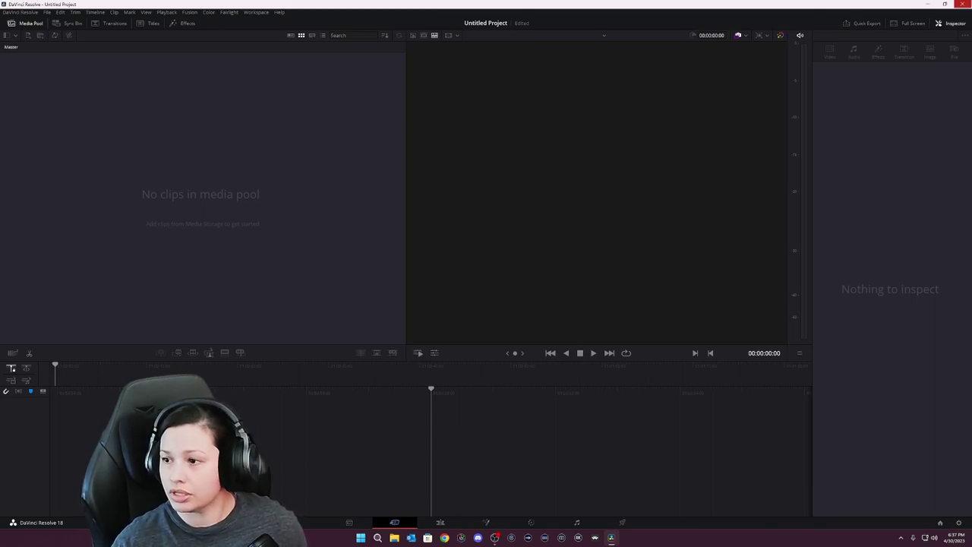
click(964, 4)
click(463, 295)
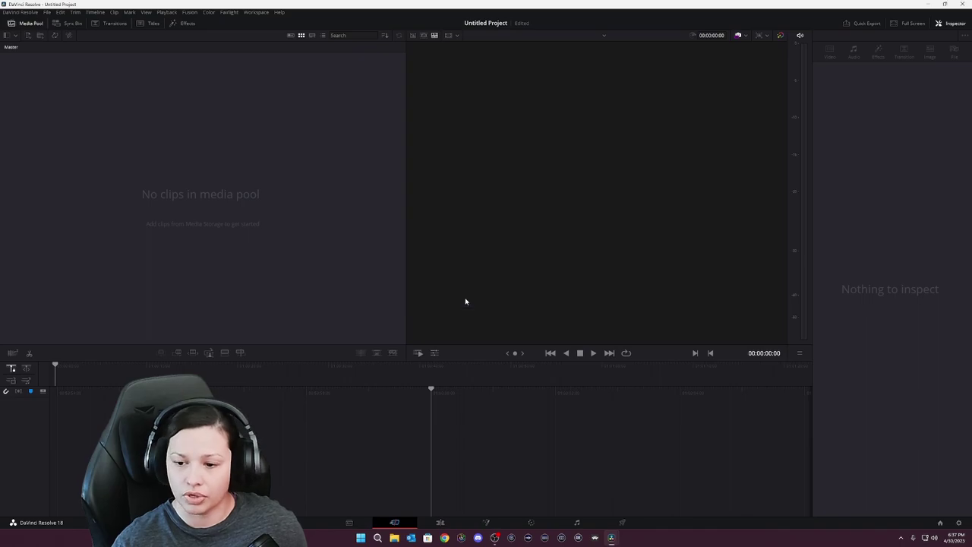